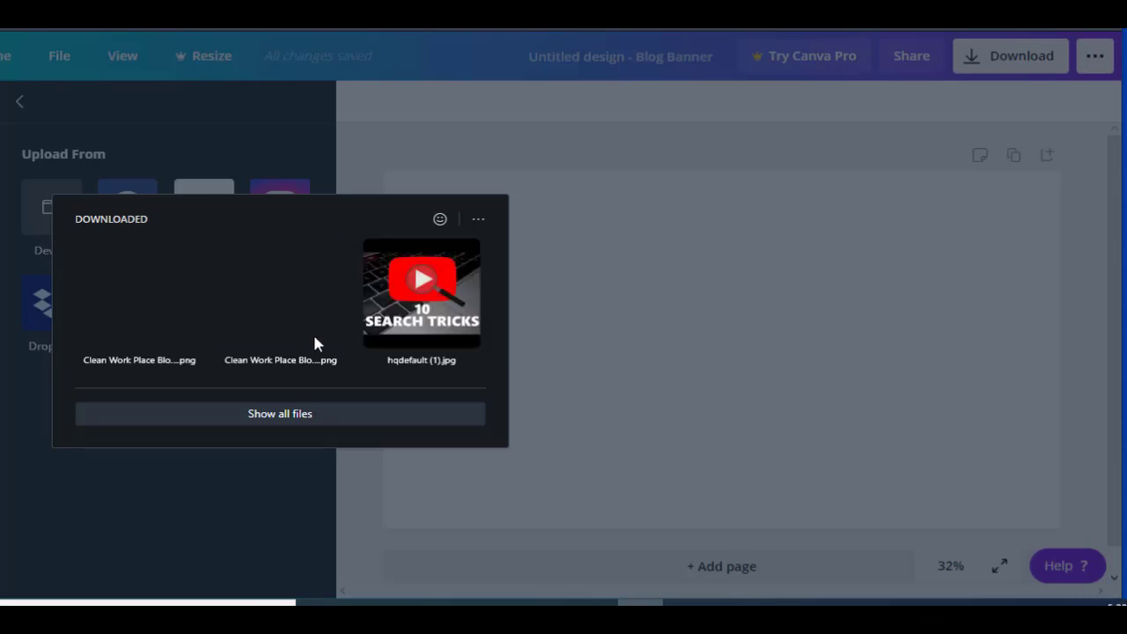
Step: Add the uploaded YouTube channel art template to the page and enlarge it to cover the whole canvas
click(551, 234)
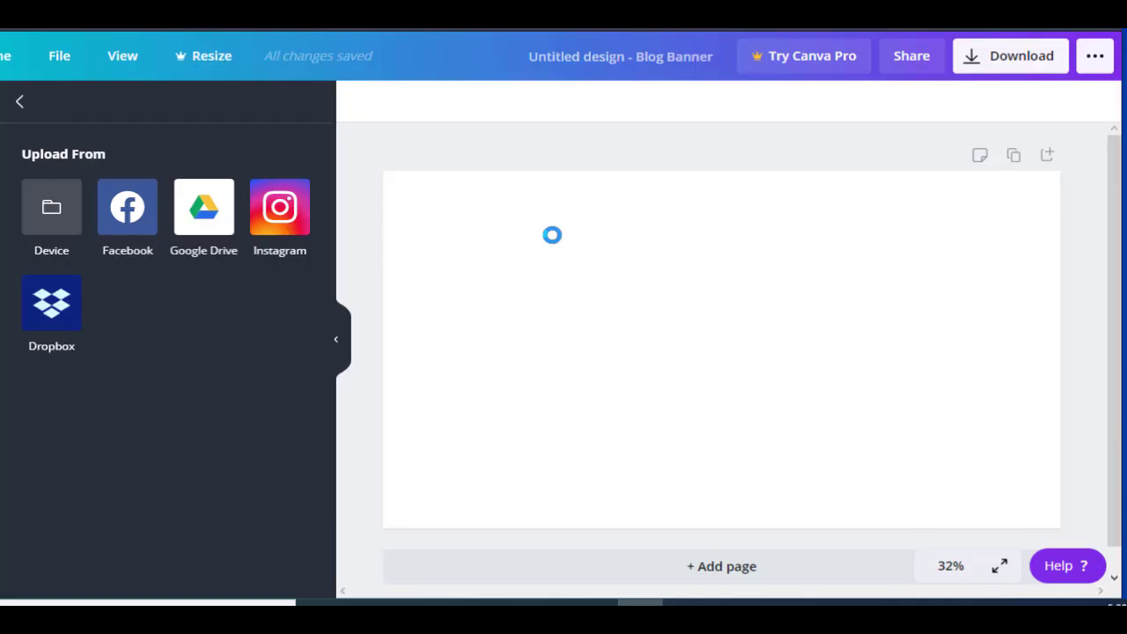
click(21, 119)
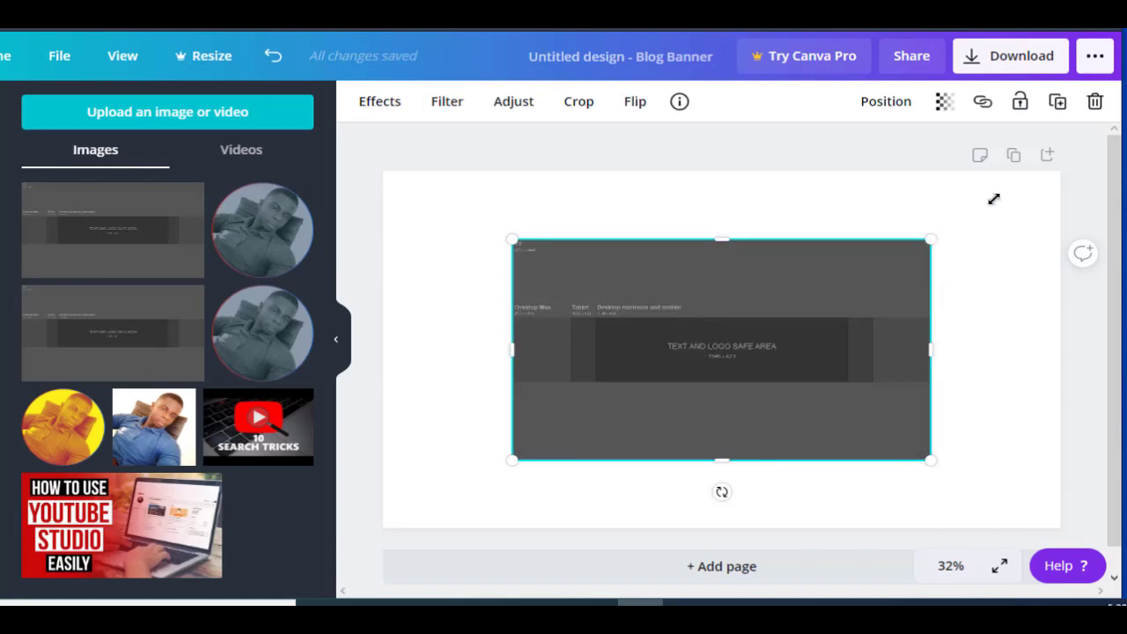
drag(993, 199, 1030, 187)
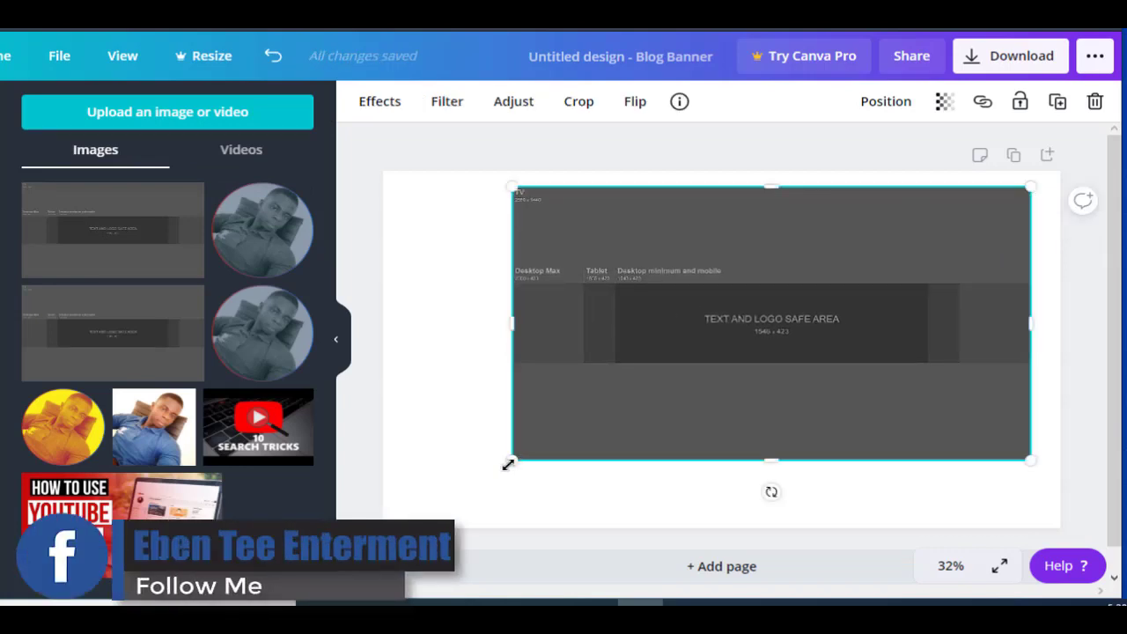
drag(508, 464, 383, 526)
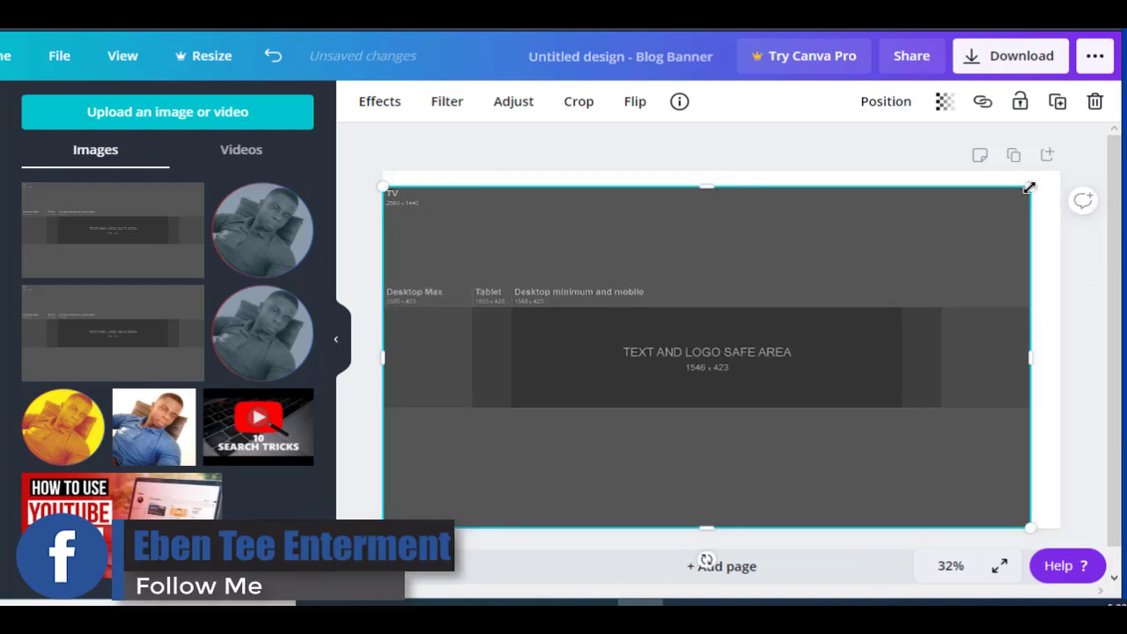
drag(1029, 187, 1061, 171)
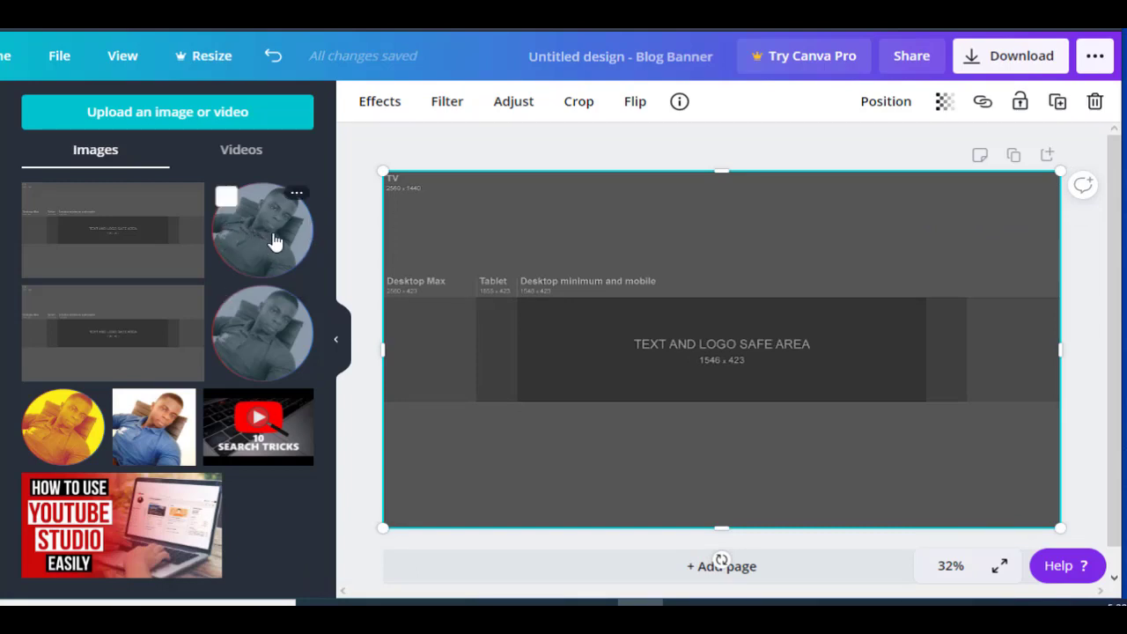
Step: Add the round yellow portrait from the uploads and shrink it to fit inside the text and logo safe area
click(63, 426)
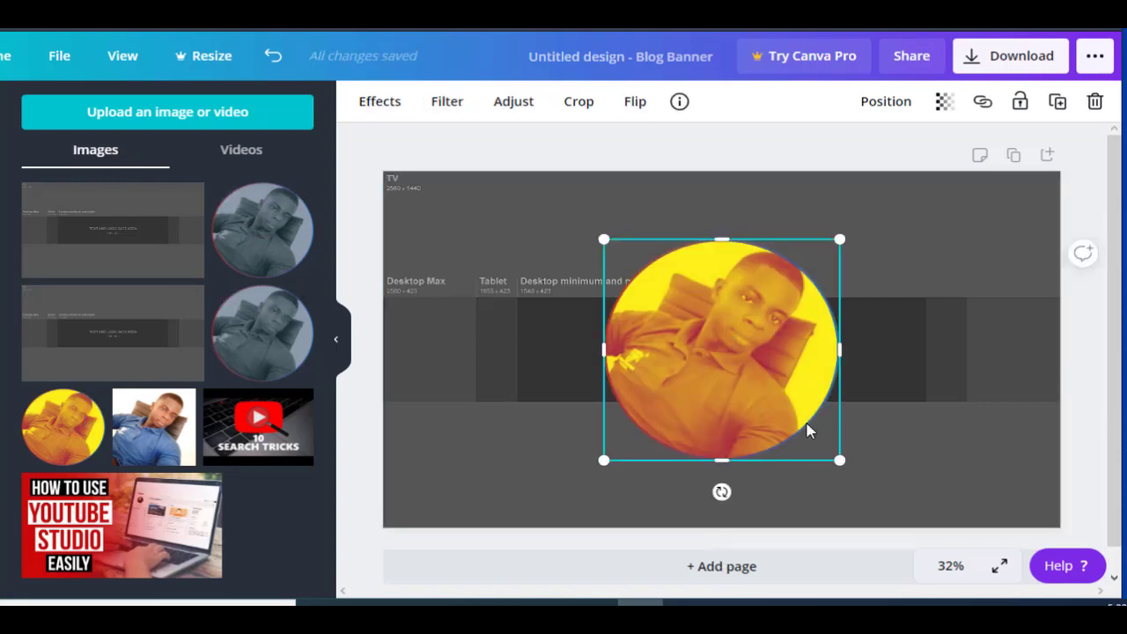
drag(779, 434, 691, 368)
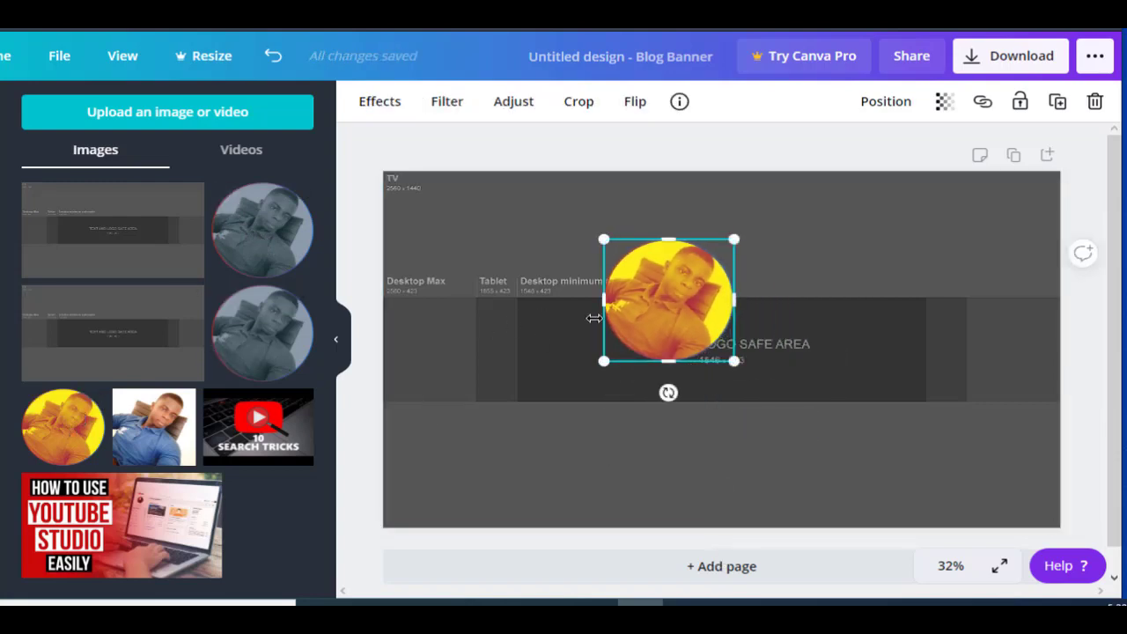
drag(604, 348, 566, 365)
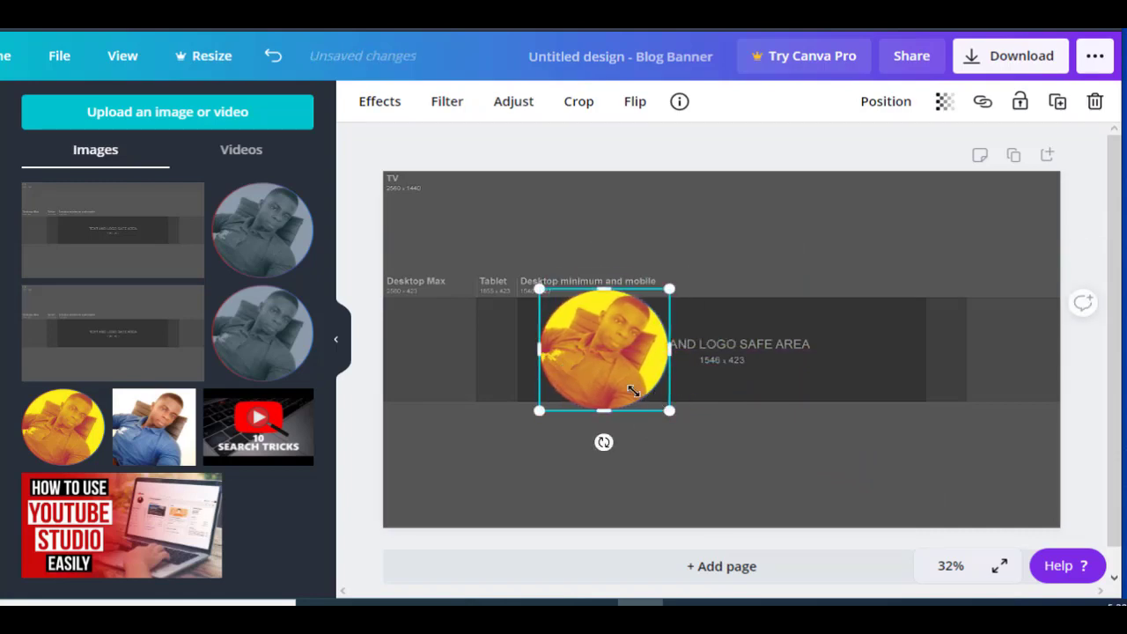
drag(633, 390, 558, 356)
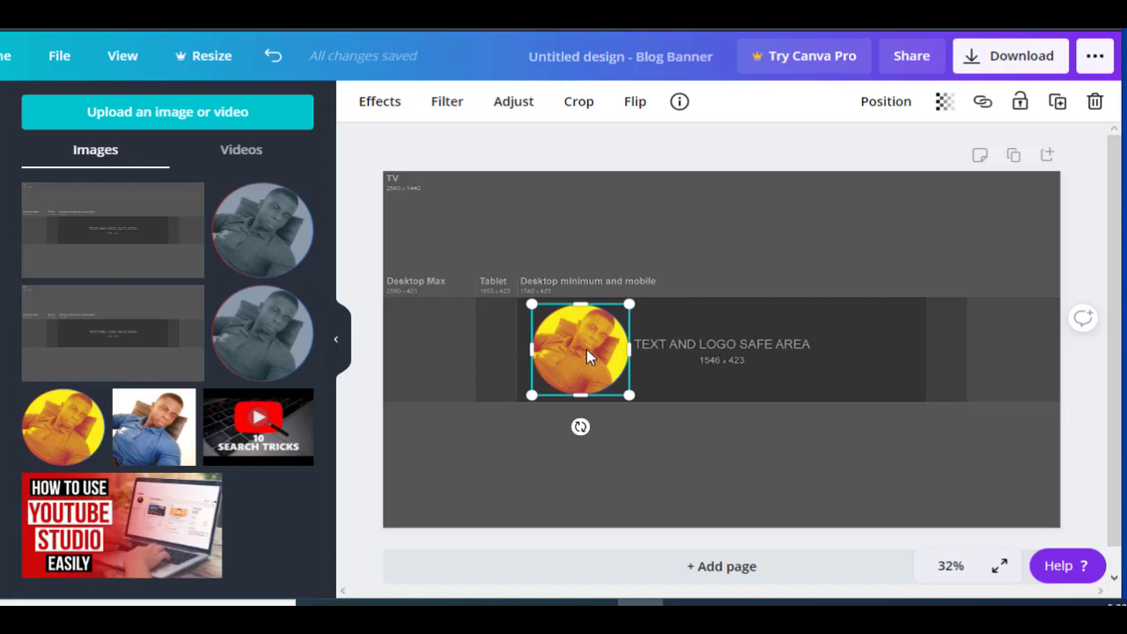
Step: Move the portrait to the left edge of the safe area and rotate it clockwise so the face is upright
drag(586, 349, 576, 348)
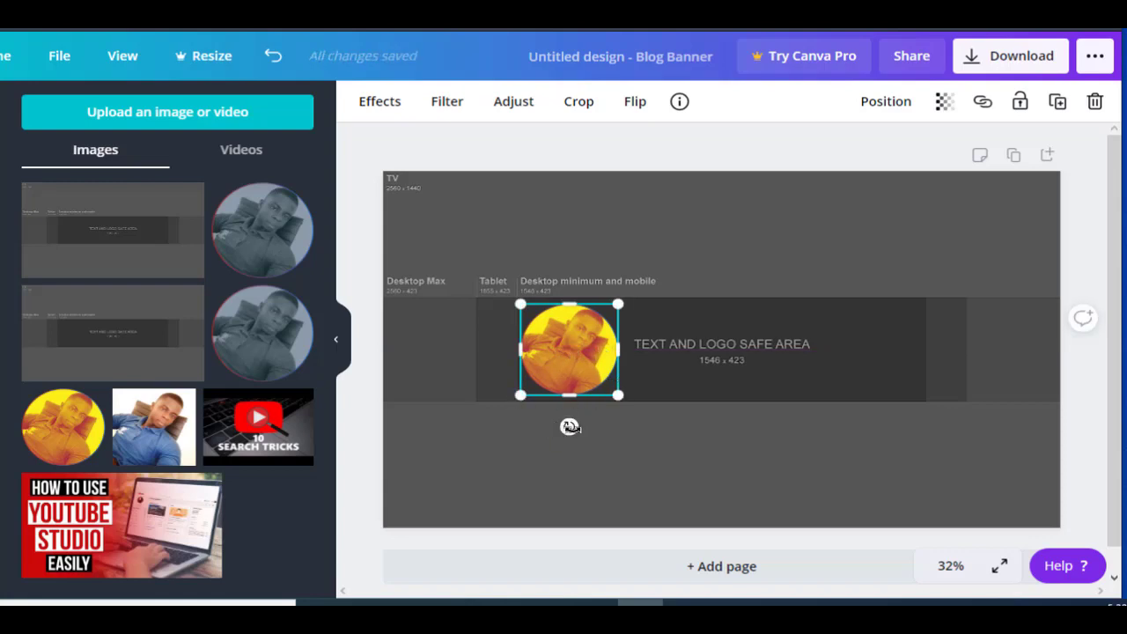
drag(570, 427, 596, 420)
click(706, 363)
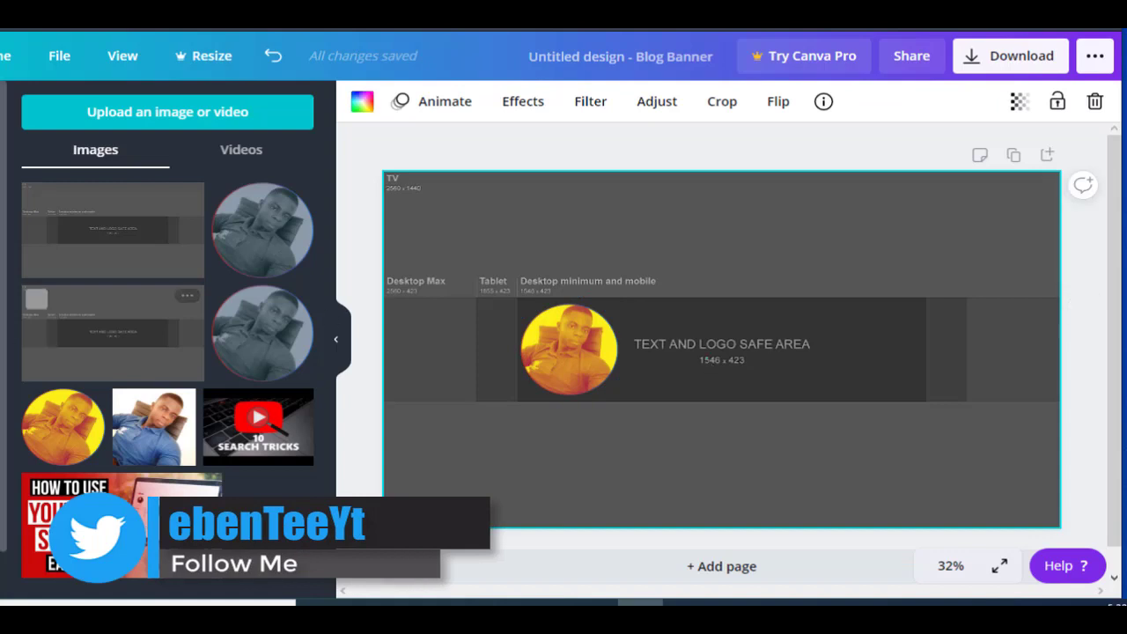
Step: Add the recently used yellow neon "Sparkle" text style to the banner
click(3, 352)
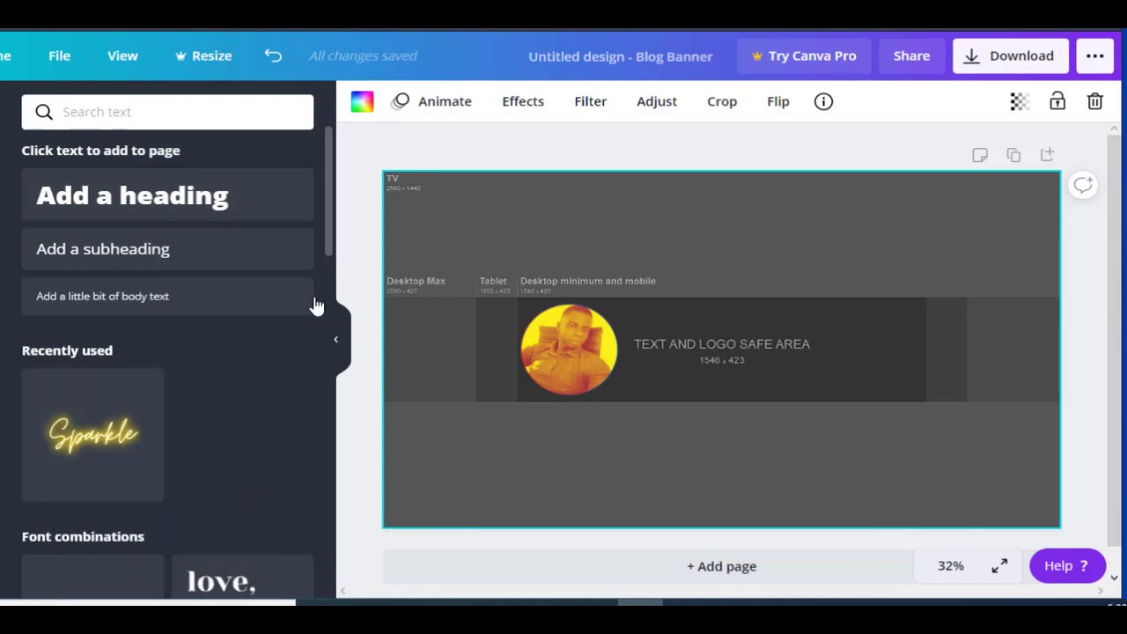
drag(329, 239, 330, 297)
scroll(60, 319, up, 1)
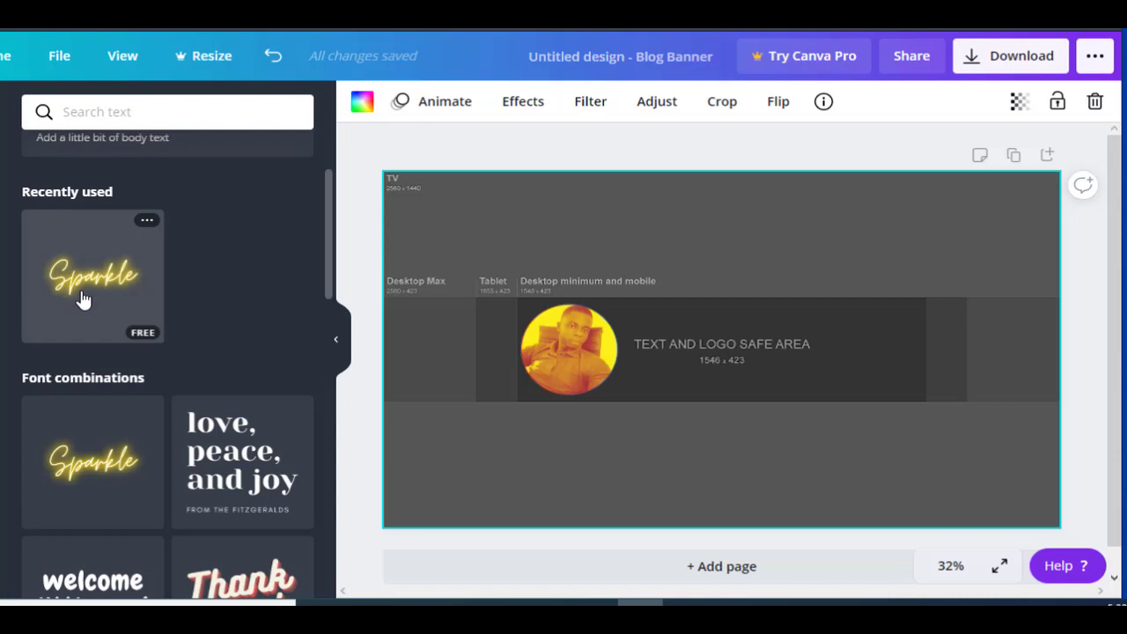
click(82, 300)
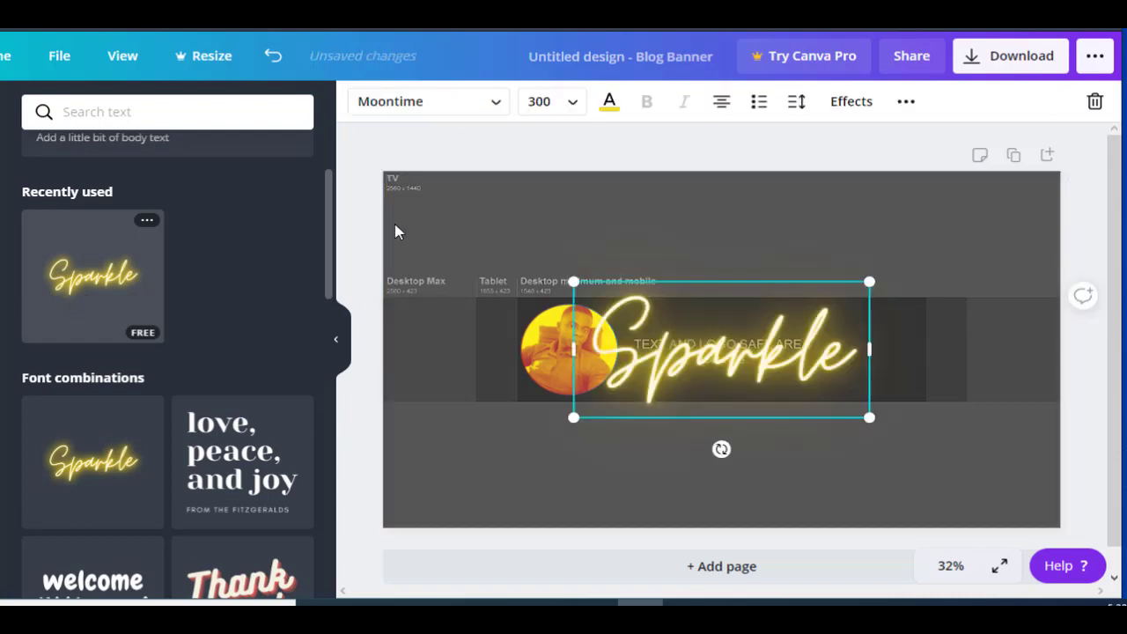
Step: Replace the "Sparkle" placeholder wording with the channel name followed by "vlogs"
double_click(676, 369)
key(BackSpace)
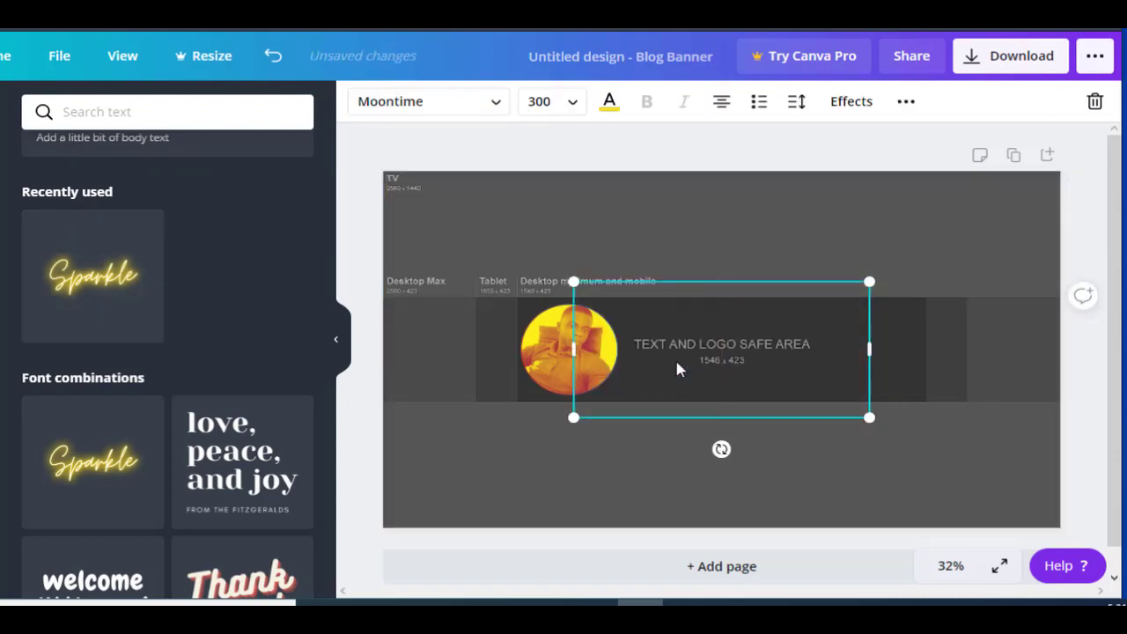
text(Eb)
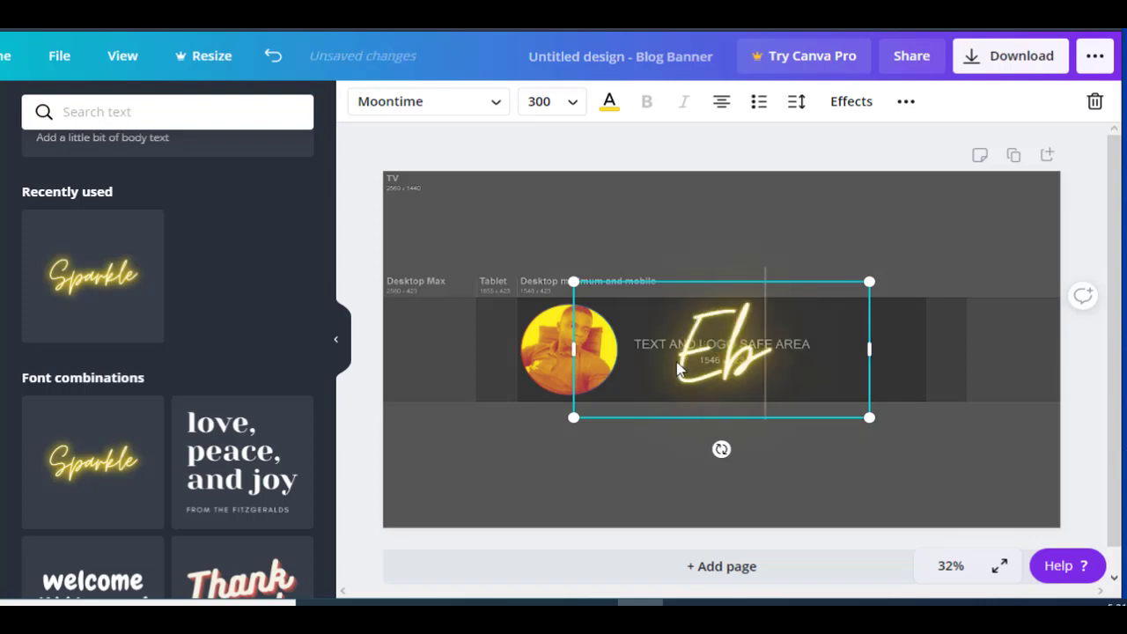
text(en Tee)
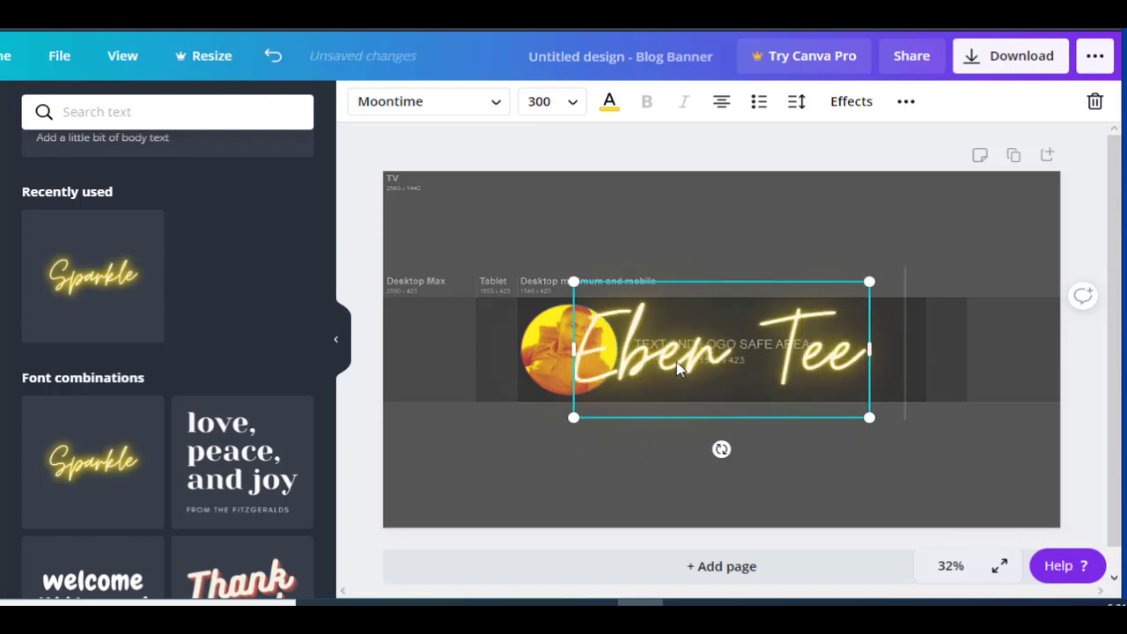
text( Enter)
key(BackSpace)
key(BackSpace)
key(BackSpace)
key(BackSpace)
key(BackSpace)
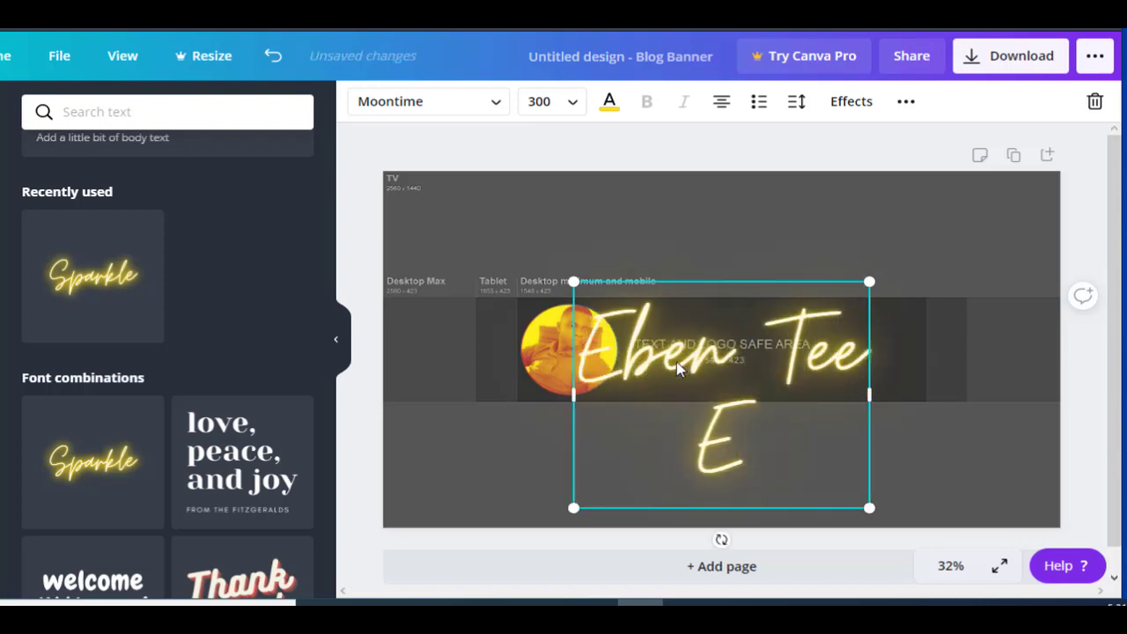
text(vlogs)
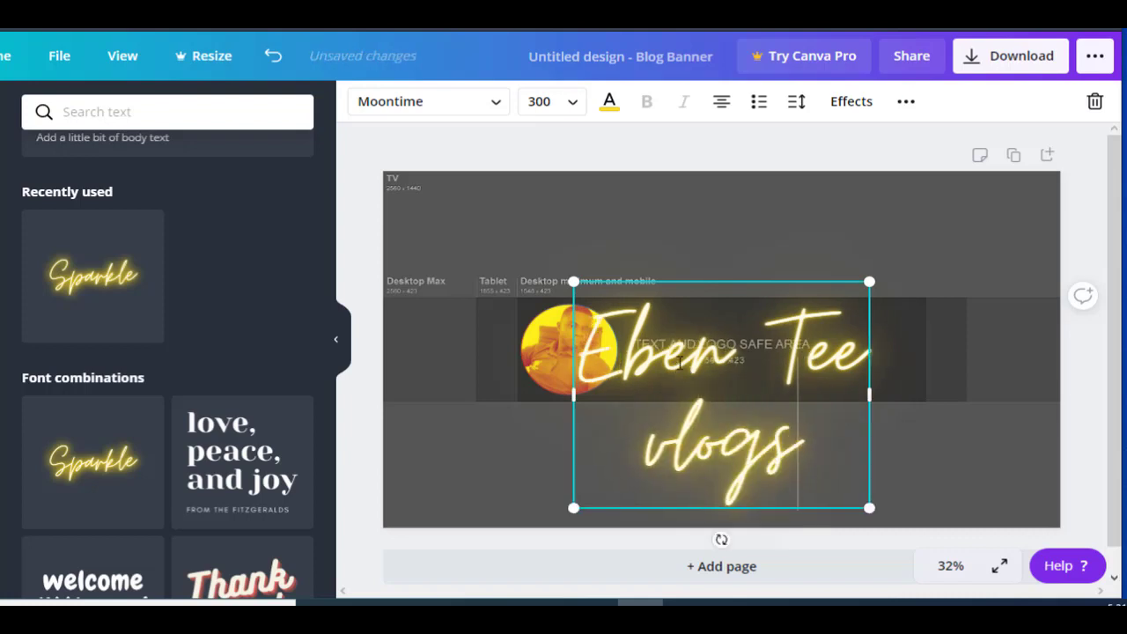
Step: Capitalize the first letter of "vlogs" in the neon channel title
click(659, 424)
click(674, 440)
key(BackSpace)
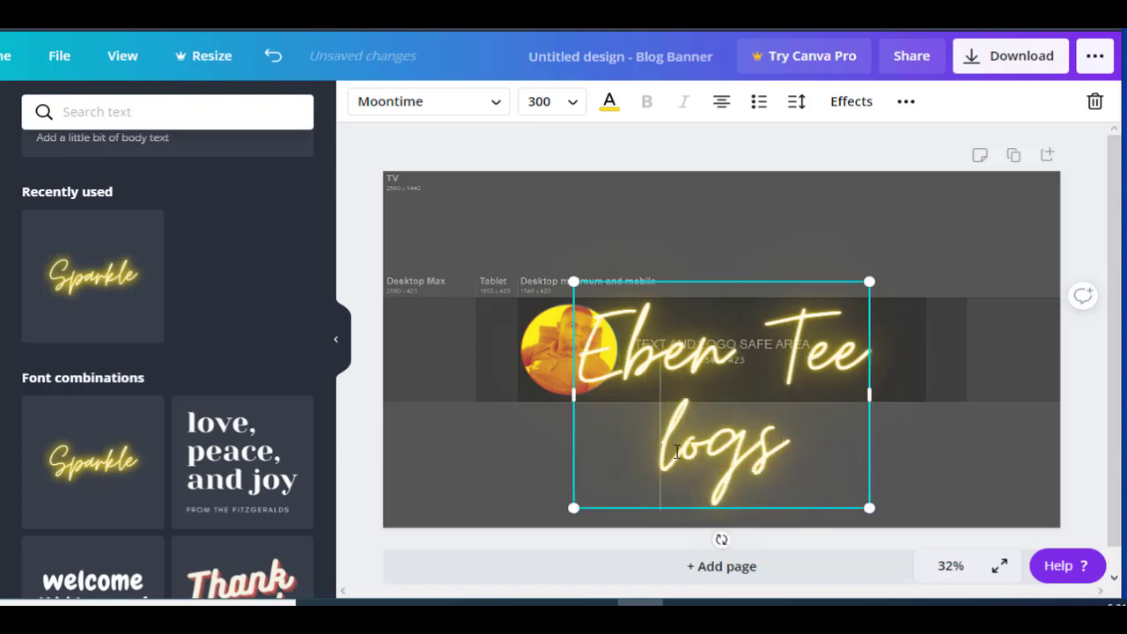
text(V)
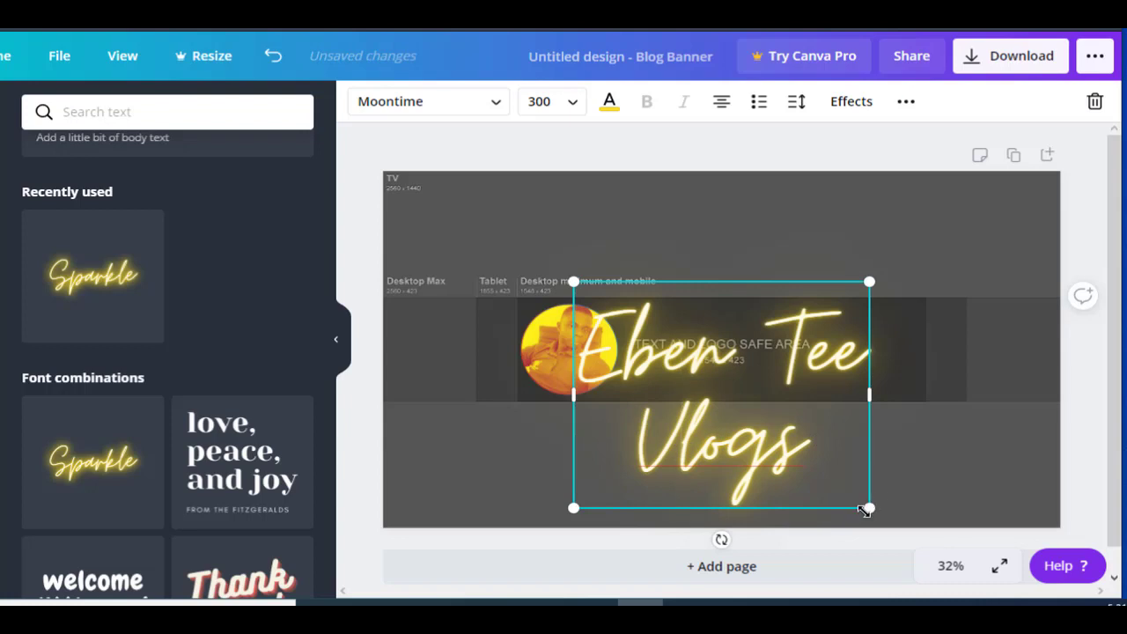
Step: Shrink the neon title to size 121, widen it onto one line and place it beside the portrait near the safe area's top
drag(869, 509, 693, 372)
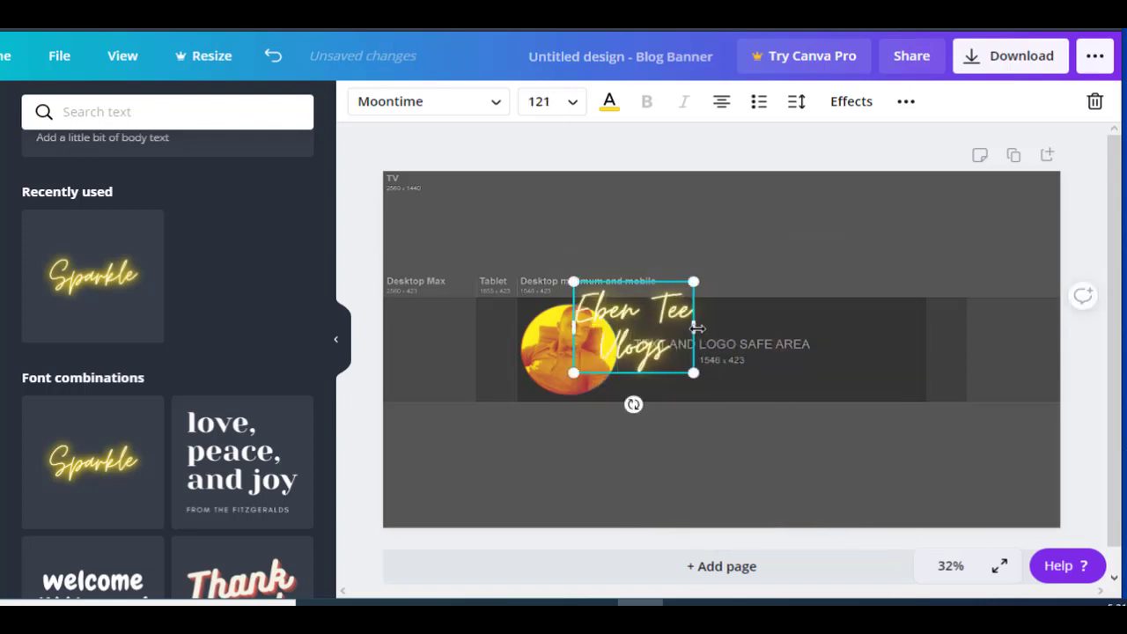
drag(696, 328, 845, 328)
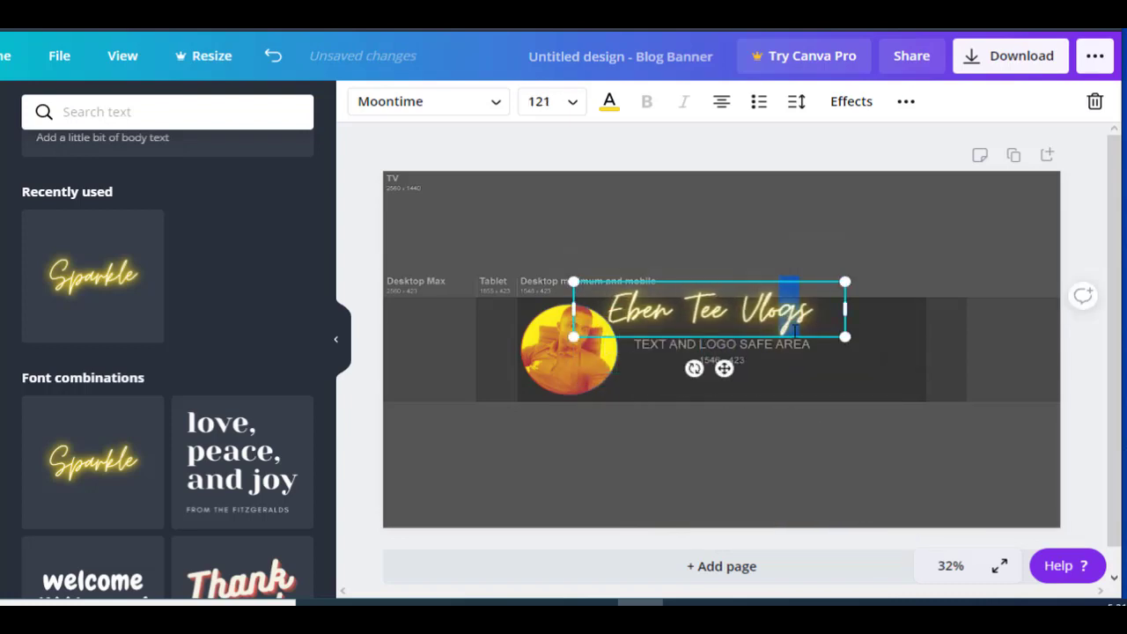
click(871, 375)
drag(735, 306, 747, 315)
click(785, 358)
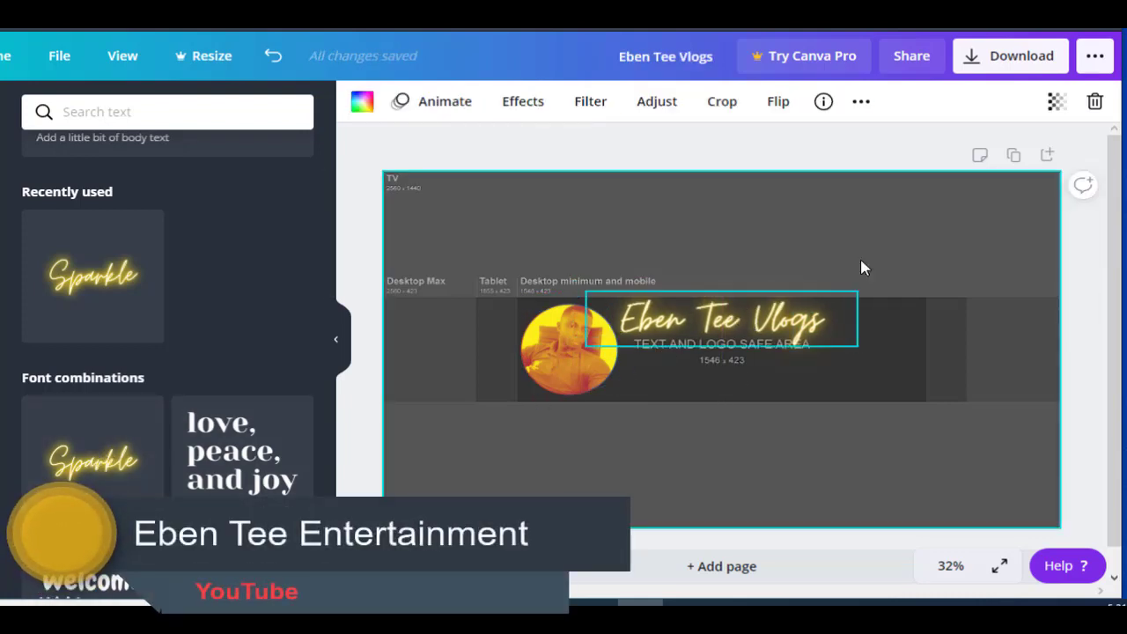
click(712, 339)
click(712, 339)
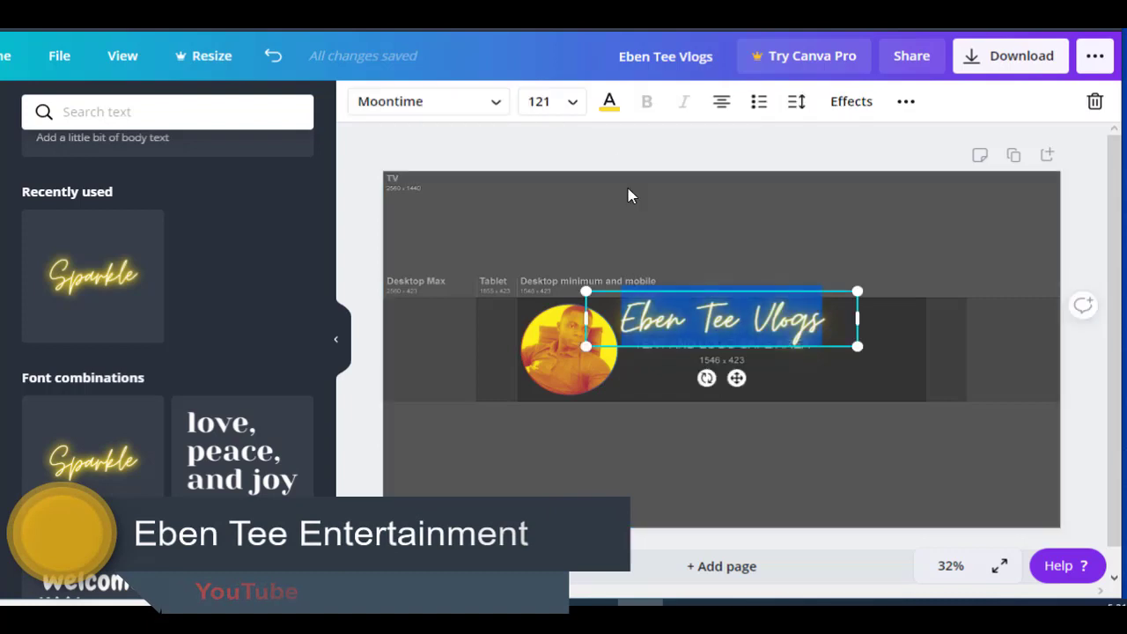
key(Escape)
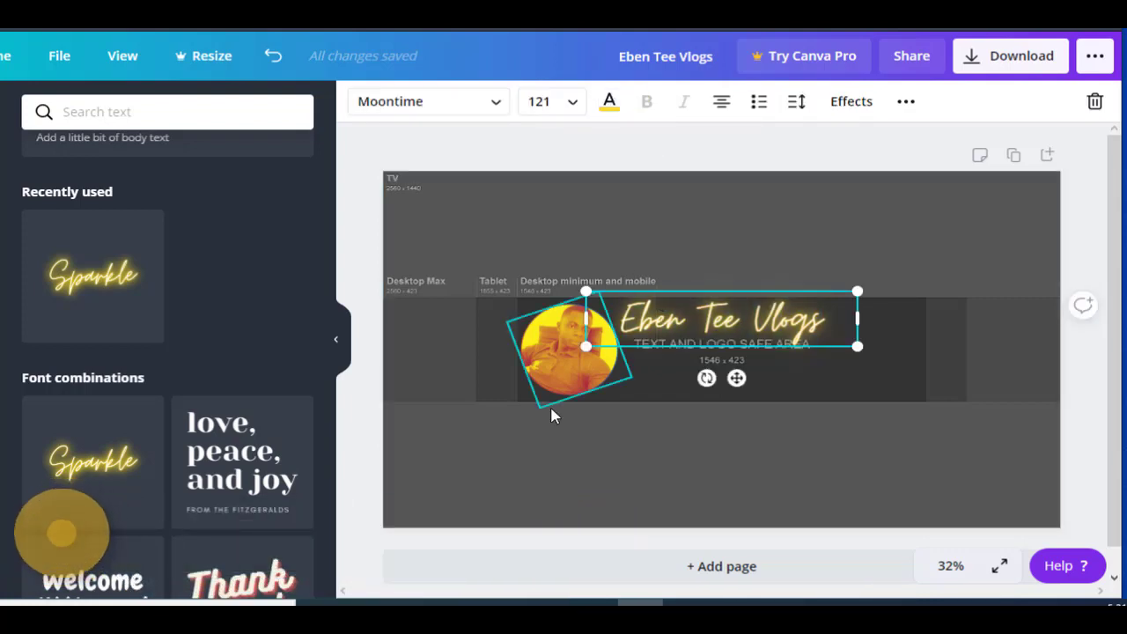
click(624, 391)
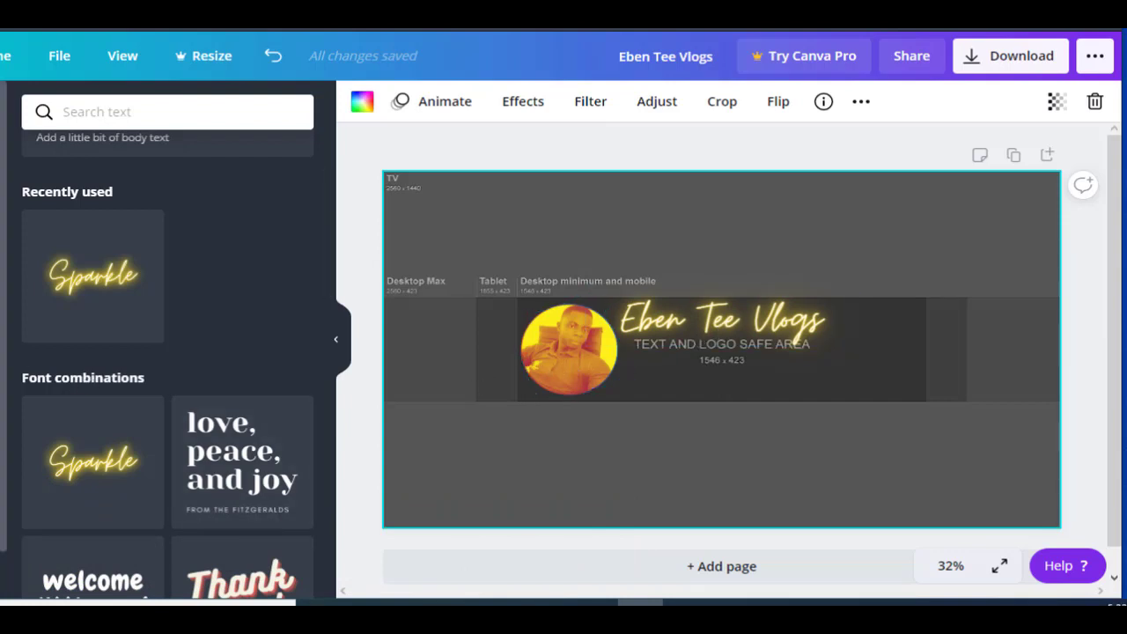
Step: Add a subheading below the neon title reading "Personal vlogs"
scroll(327, 264, up, 3)
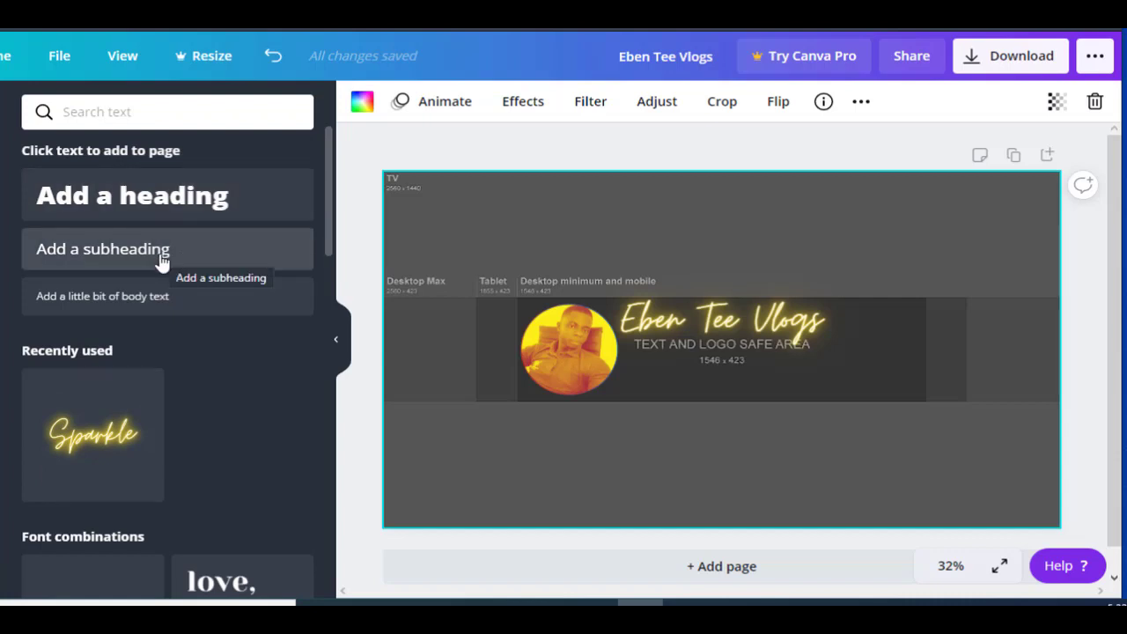
click(189, 261)
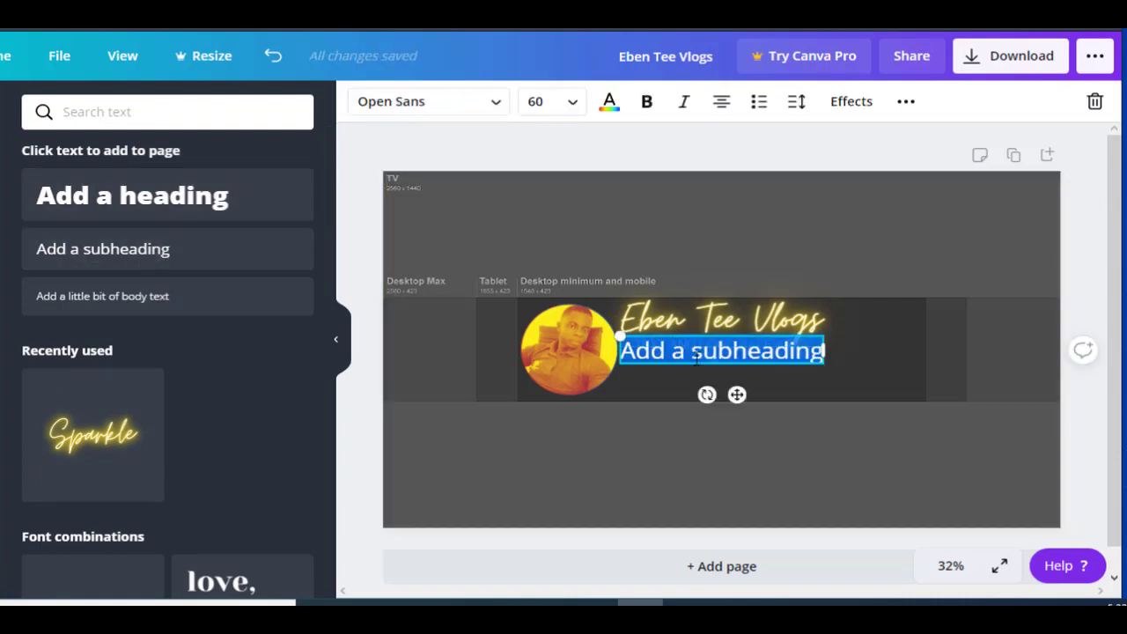
text(Pen)
text(sonal)
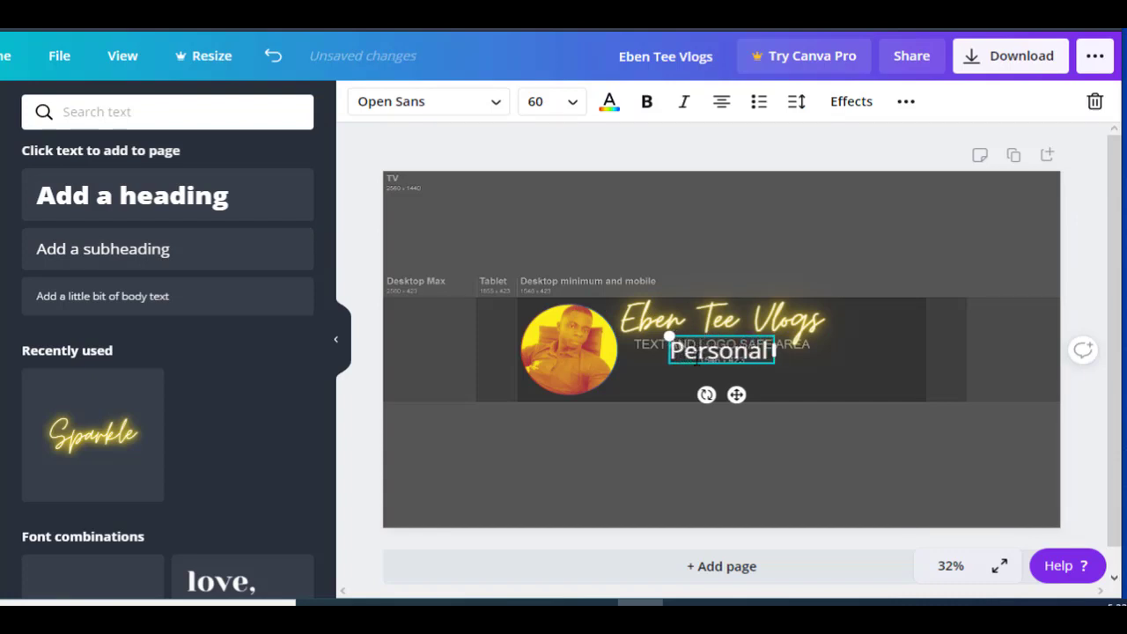
text( vlogs)
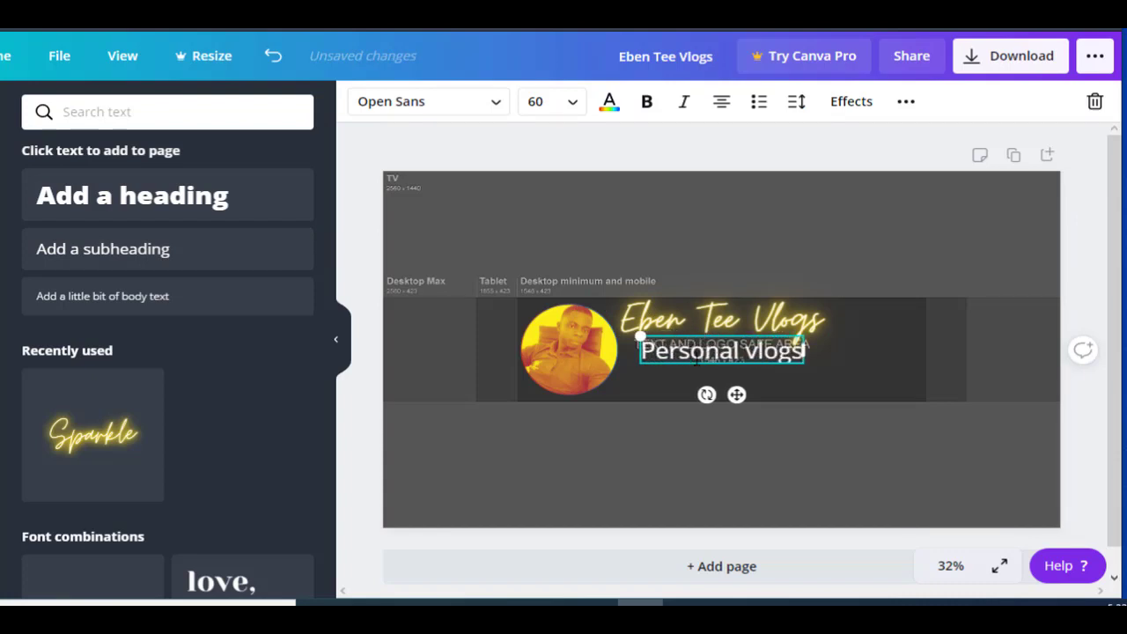
Step: Add a second line to the subheading reading "Living YouTubers life"
key(Escape)
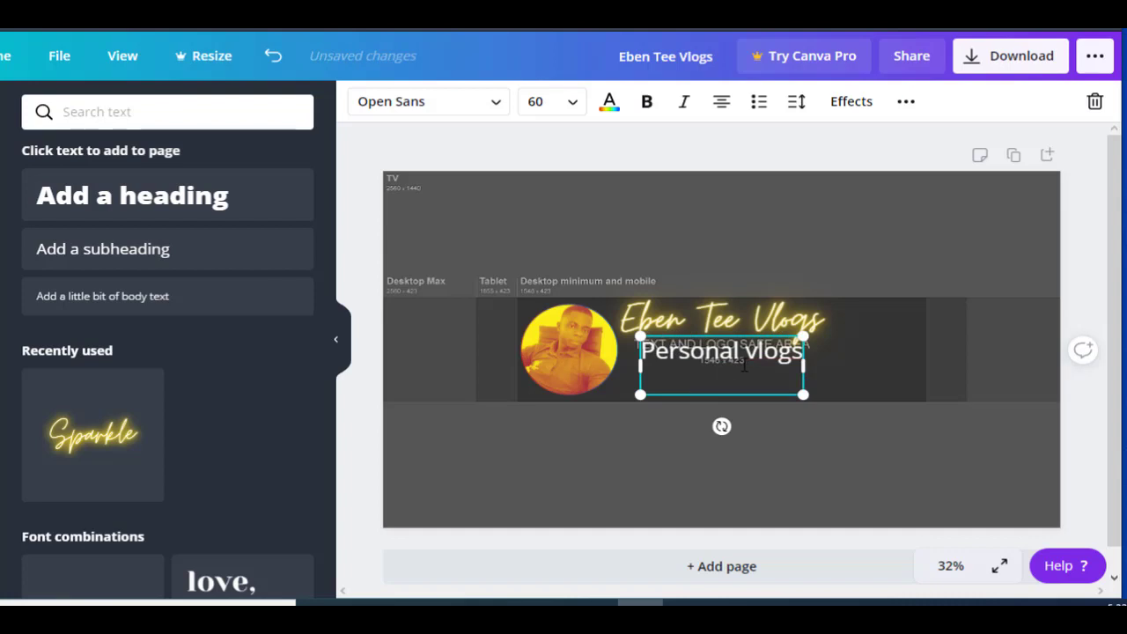
text(Living Ypou)
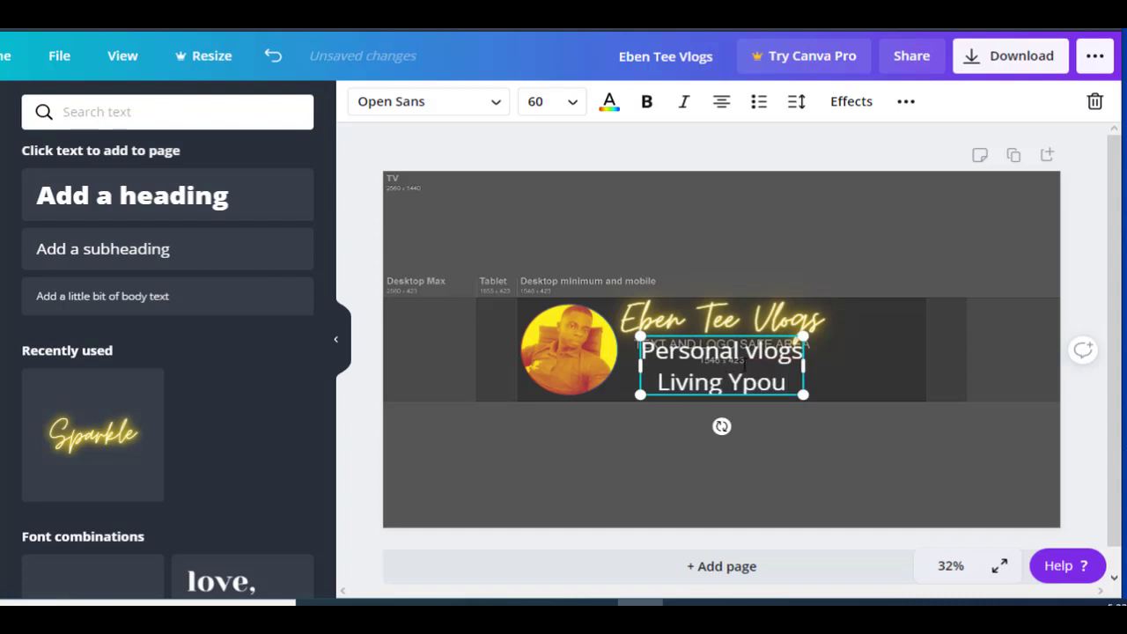
key(BackSpace)
key(BackSpace)
key(BackSpace)
text(ouTub)
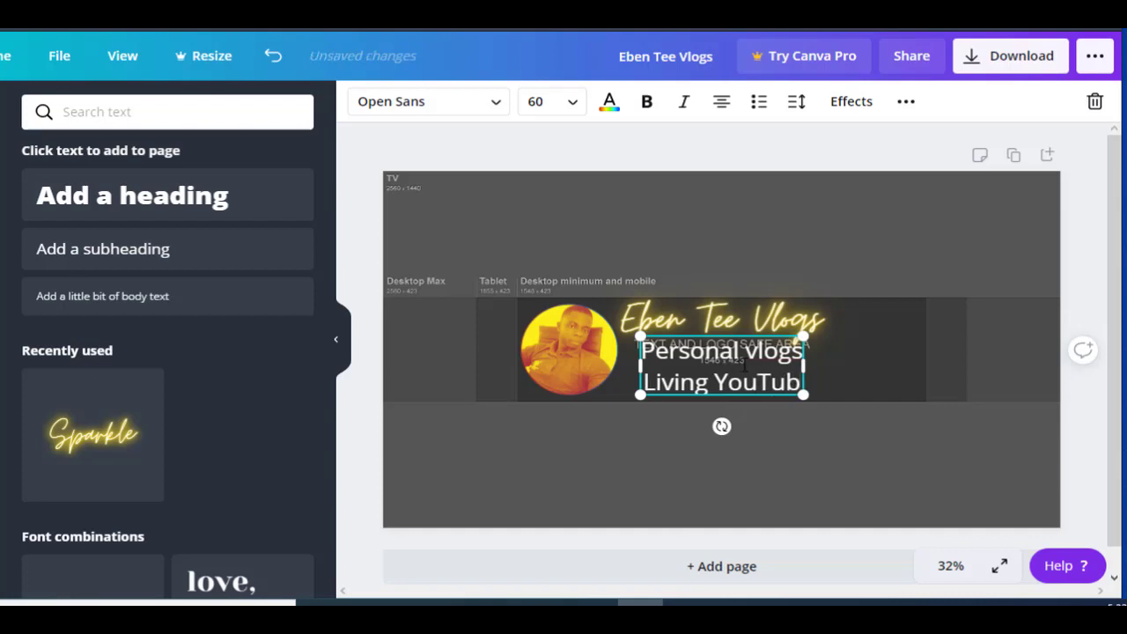
text(ers life)
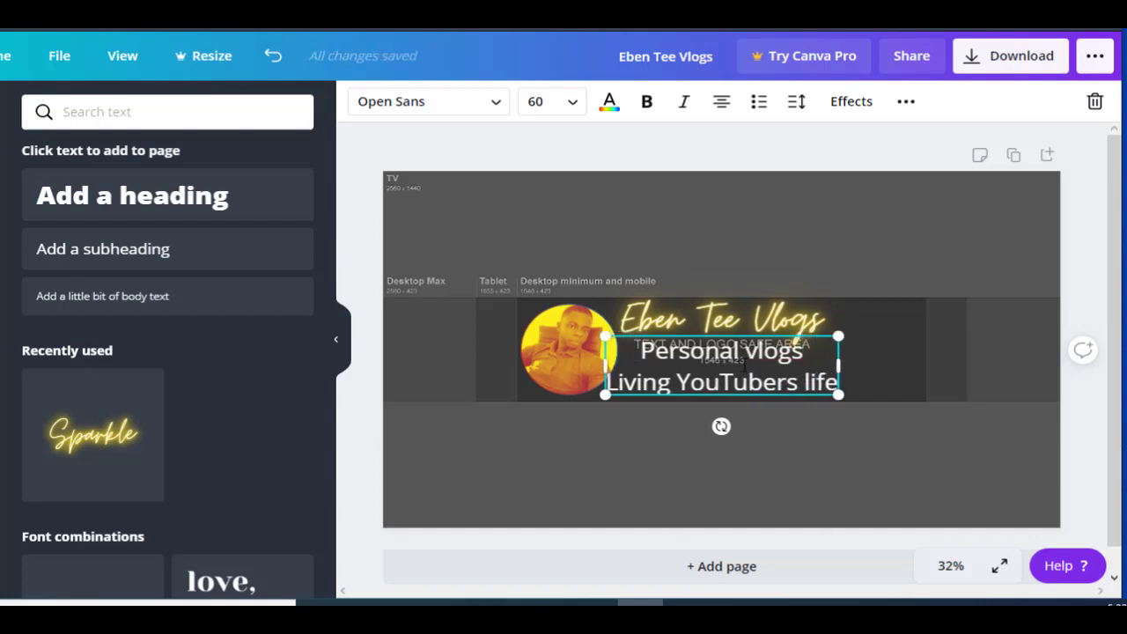
Step: Add a third line to the subheading reading "Lifestyle & Travel"
key(Return)
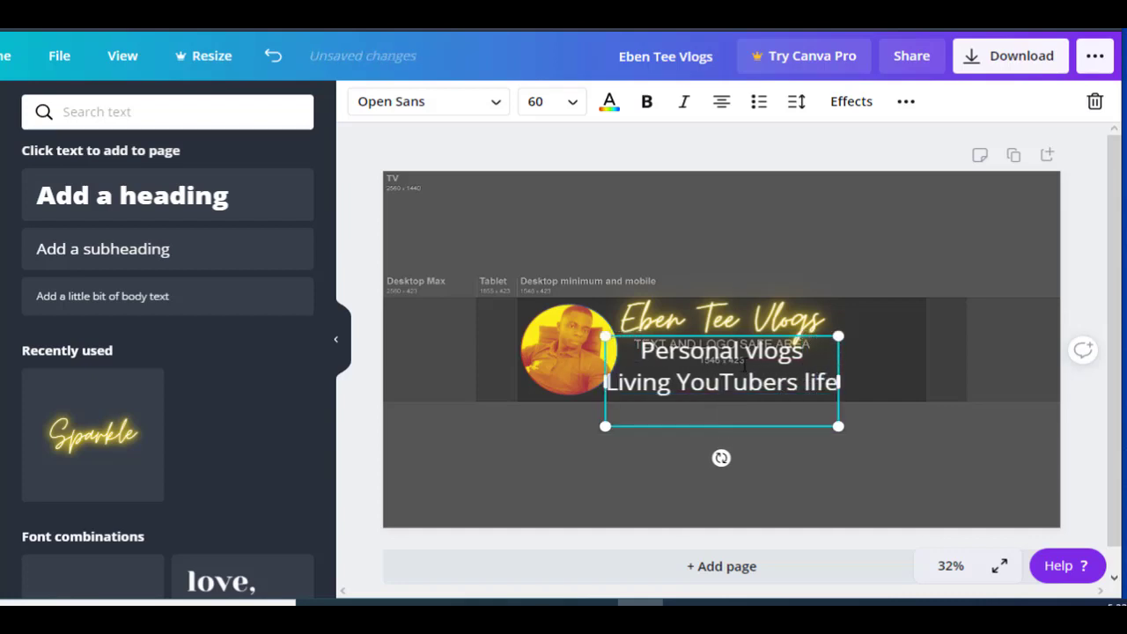
text(Lifes)
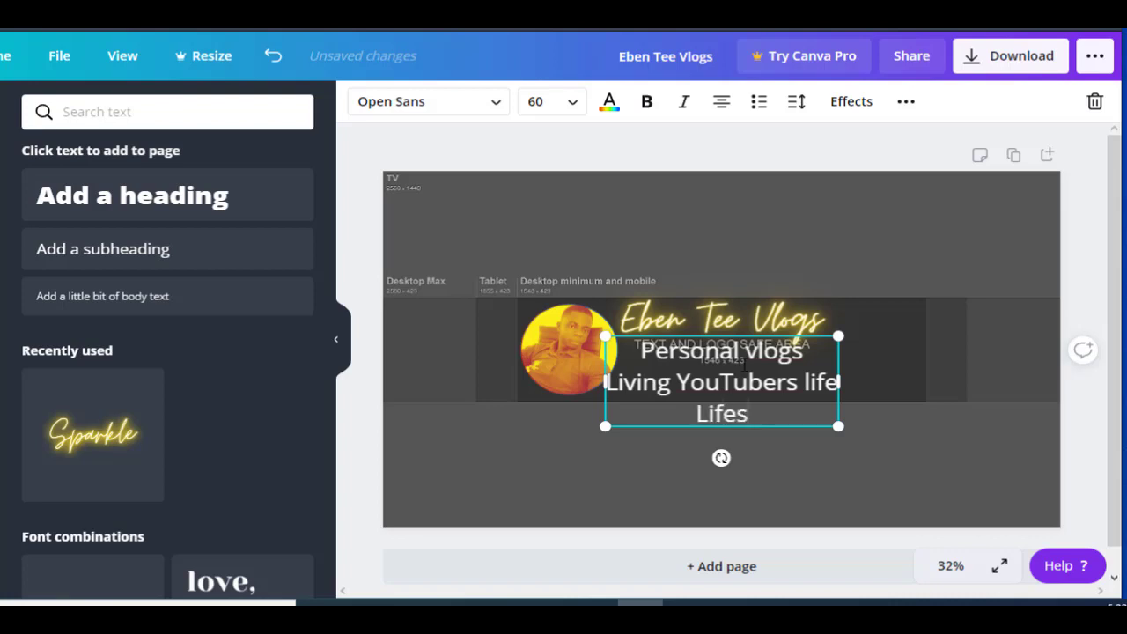
text(tyle )
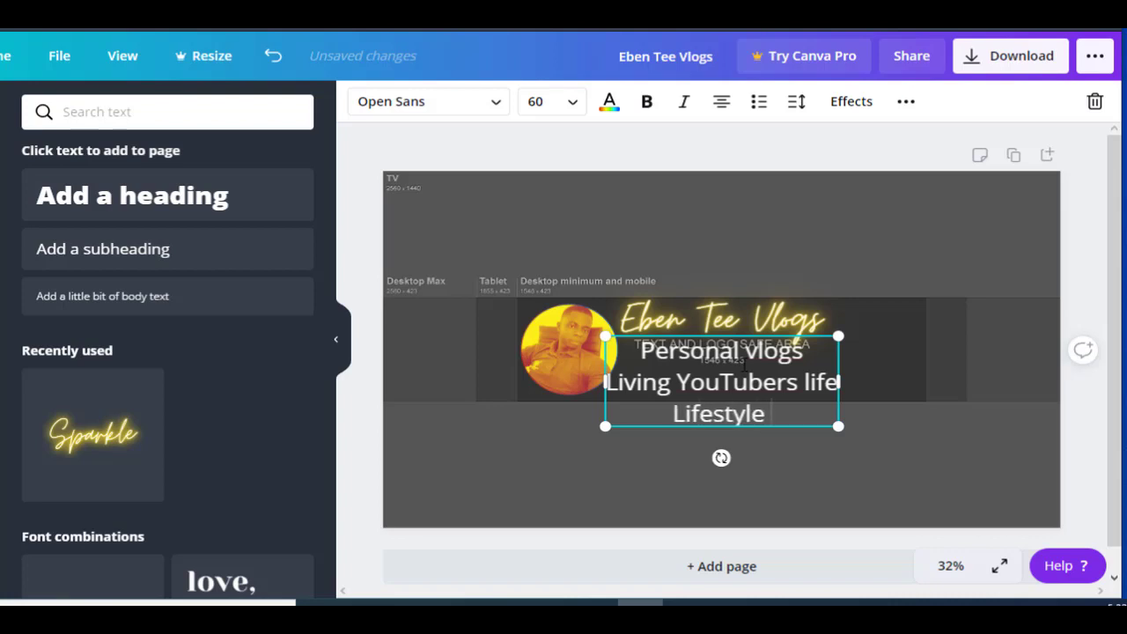
text(& )
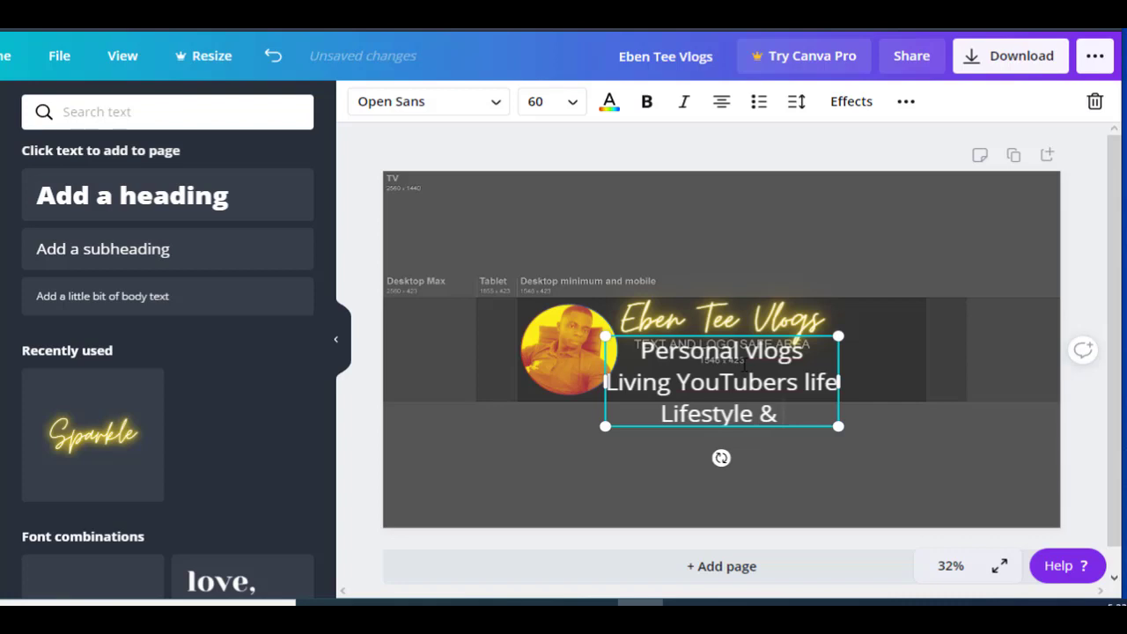
text(Travel)
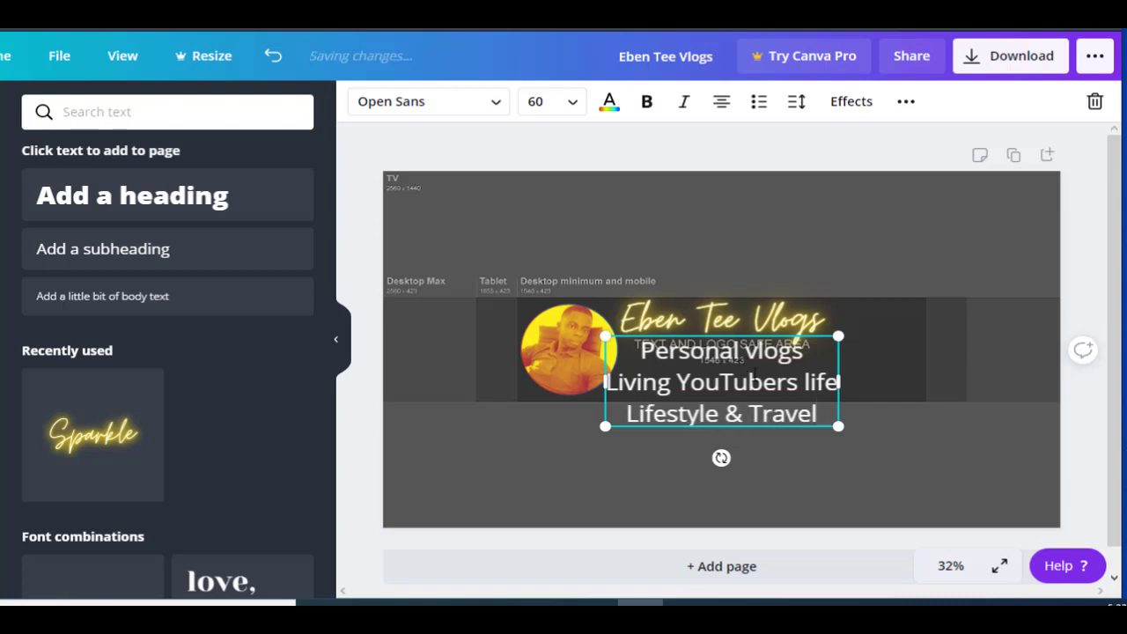
Step: Make all three lines of the subheading bold
key(ctrl+a)
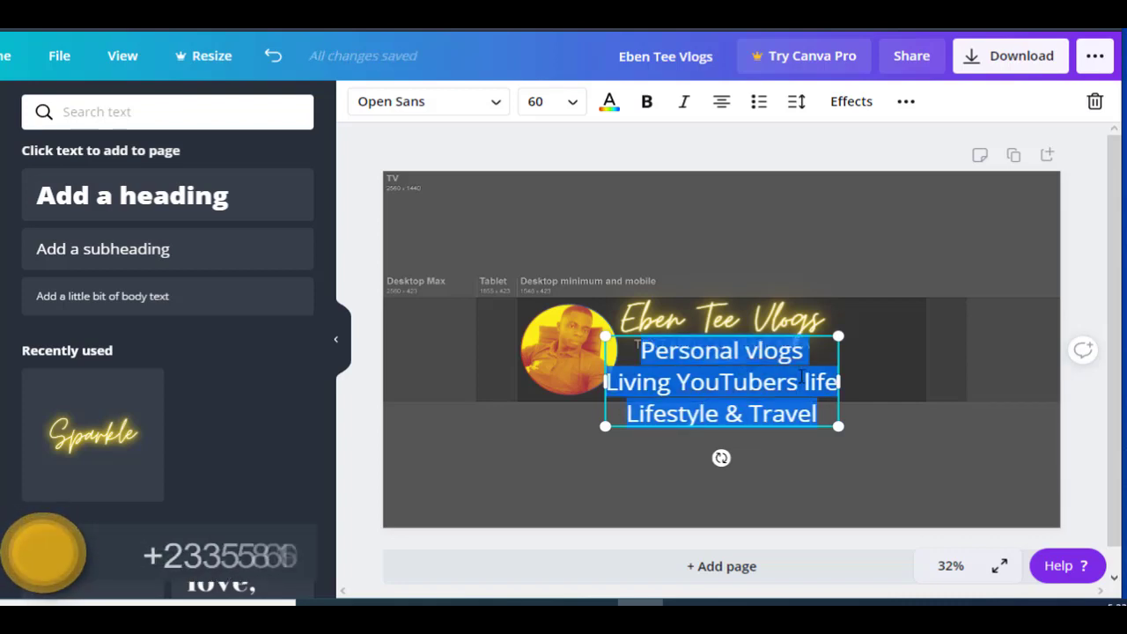
click(646, 102)
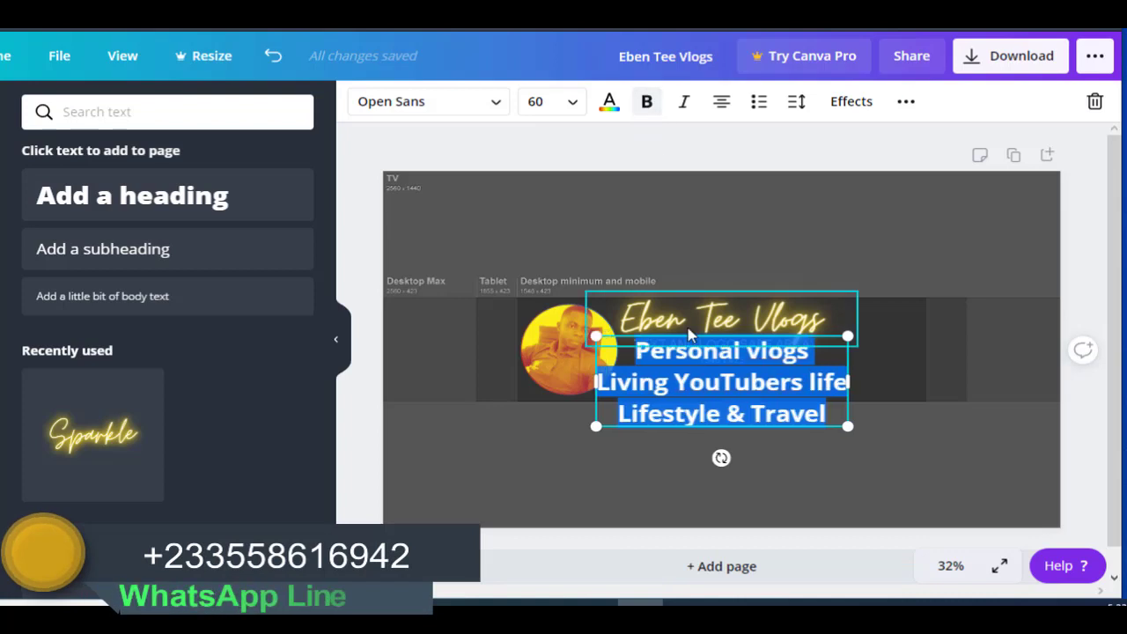
click(693, 400)
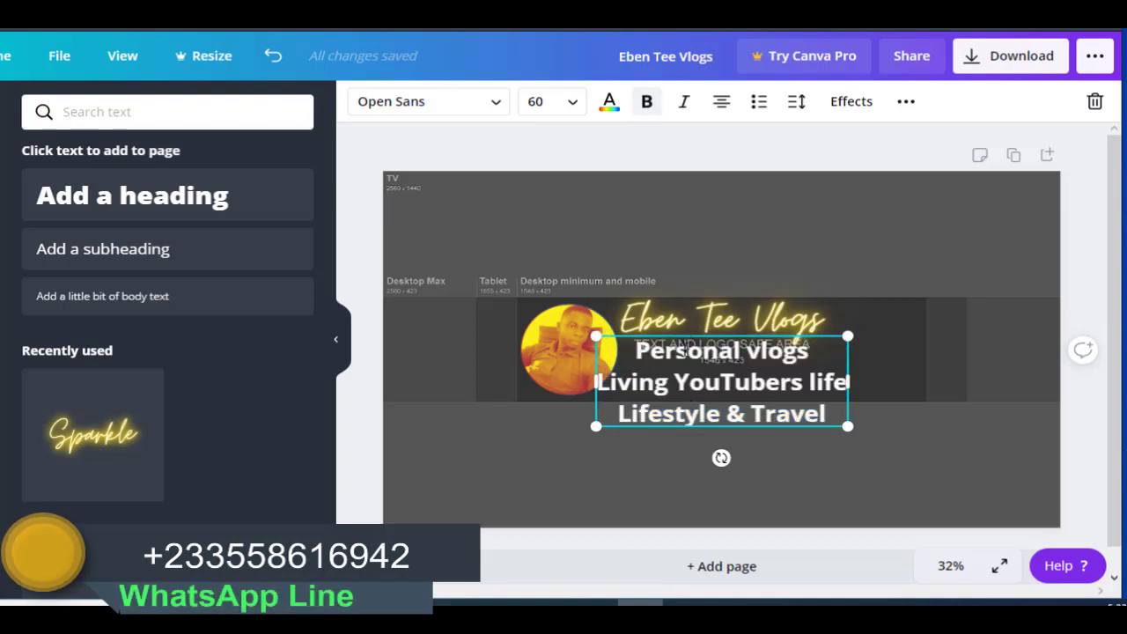
Step: Left-align the three subheading lines and turn them into a bulleted list
key(ctrl+a)
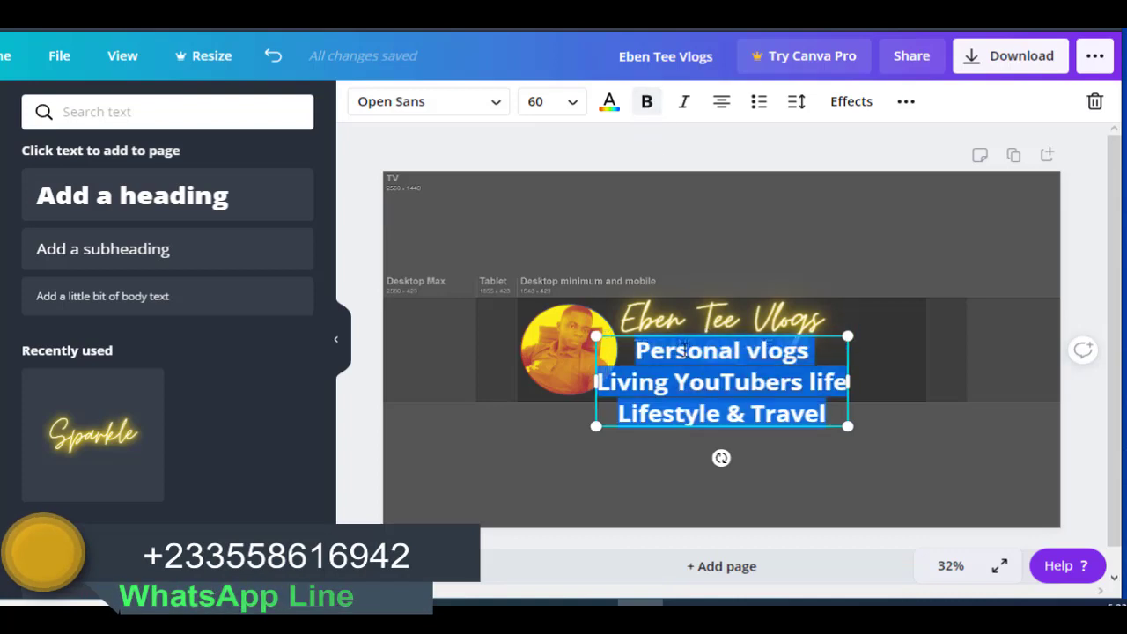
click(721, 104)
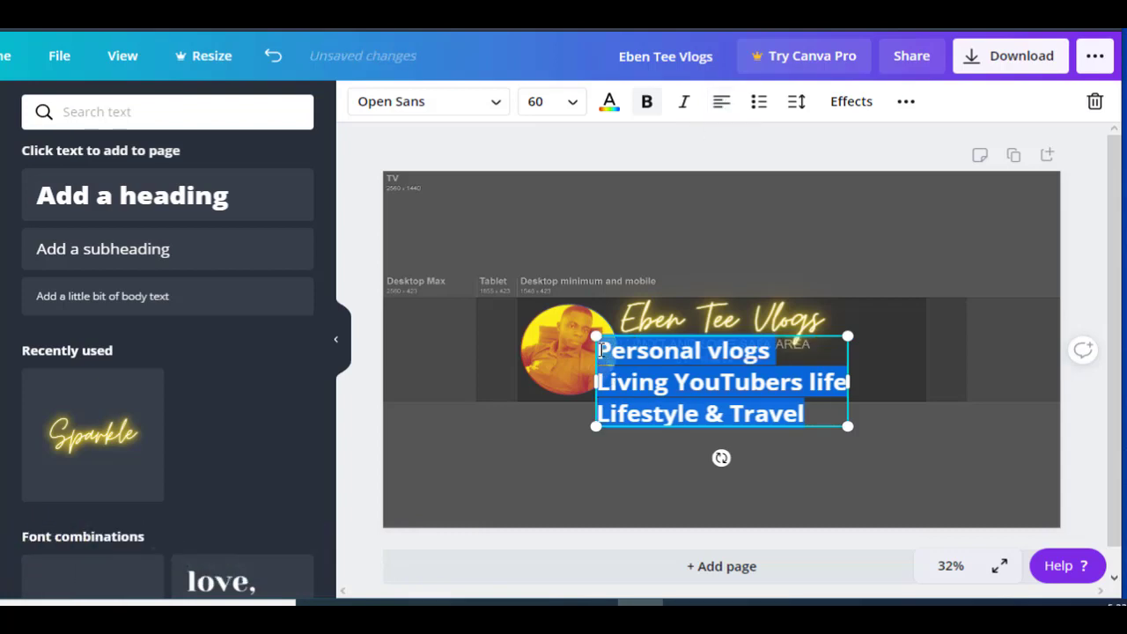
click(763, 107)
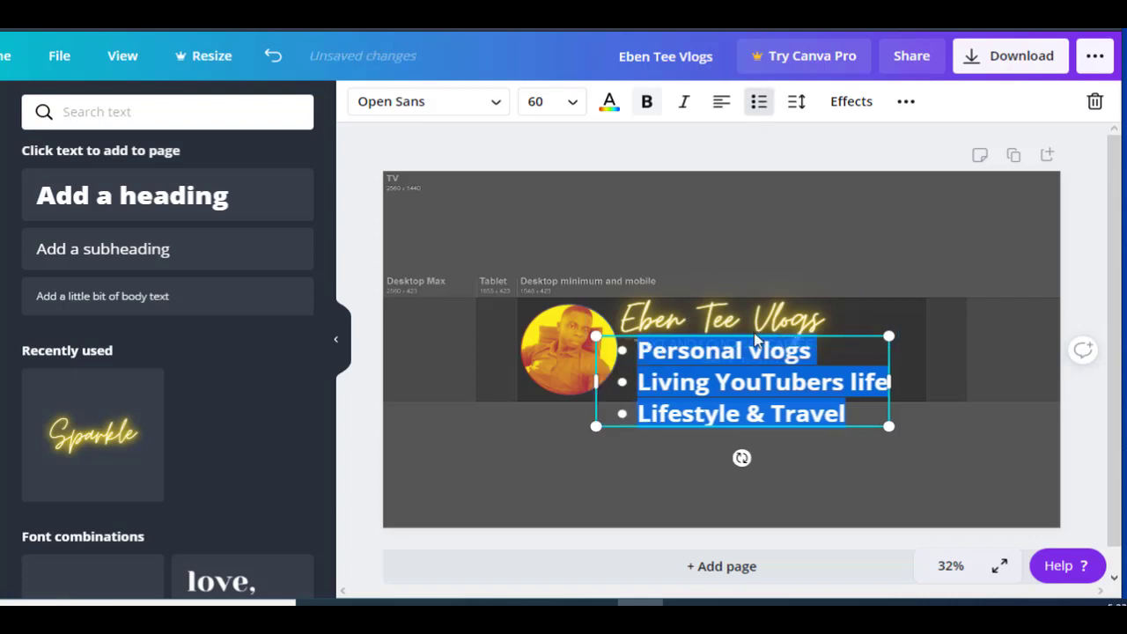
click(755, 380)
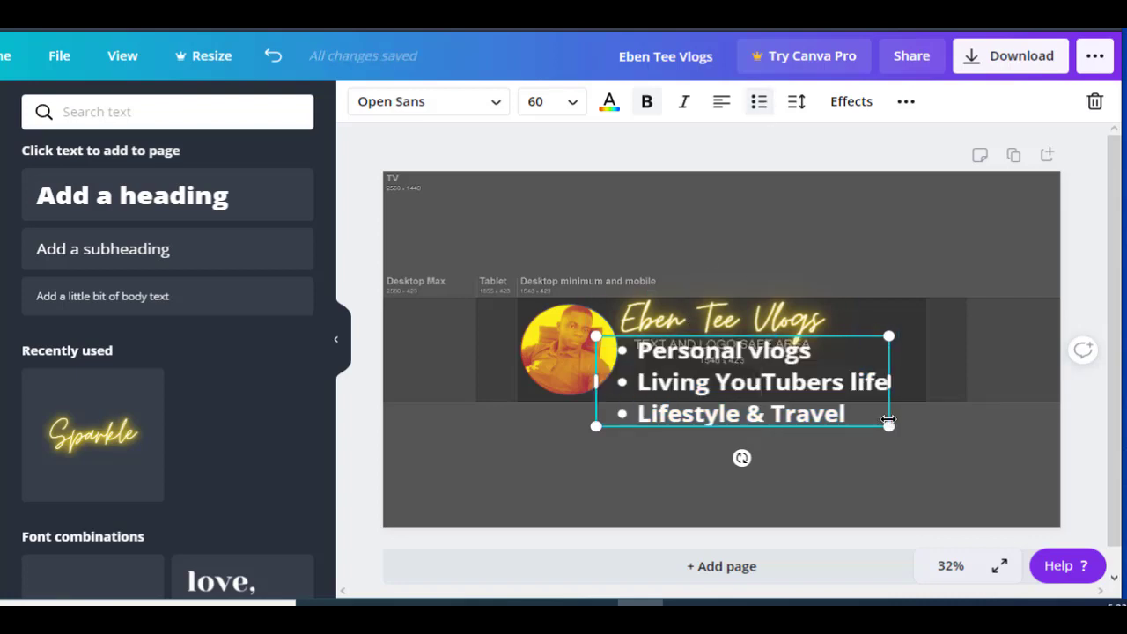
Step: Shrink the bulleted list to size 40.1 and move it clear of the portrait, below the neon title
drag(879, 416, 846, 363)
click(845, 363)
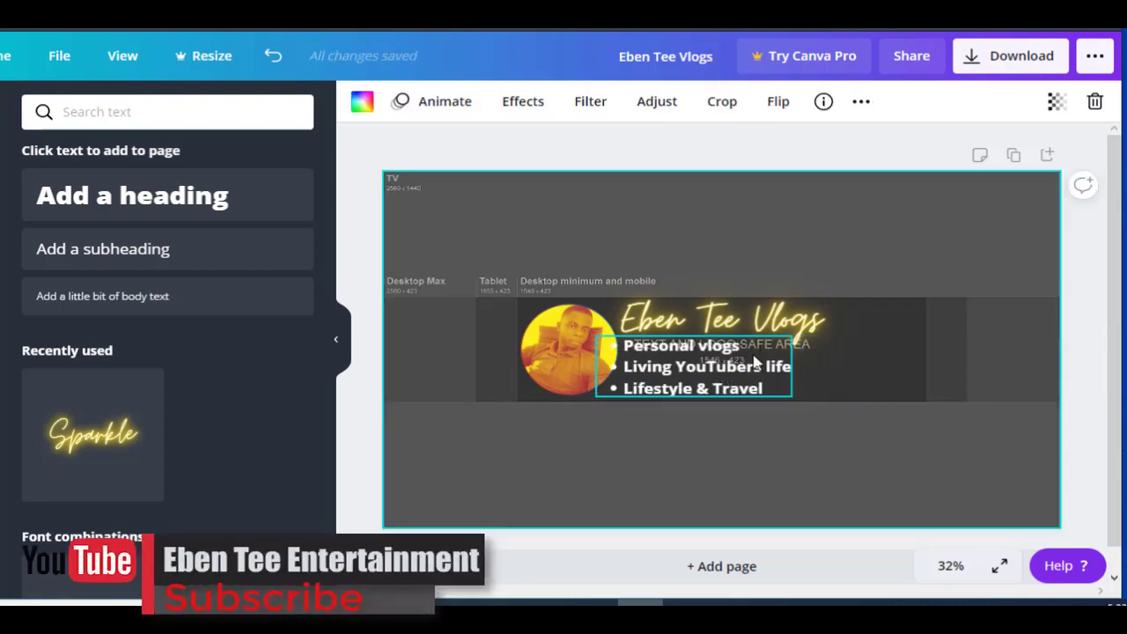
click(767, 364)
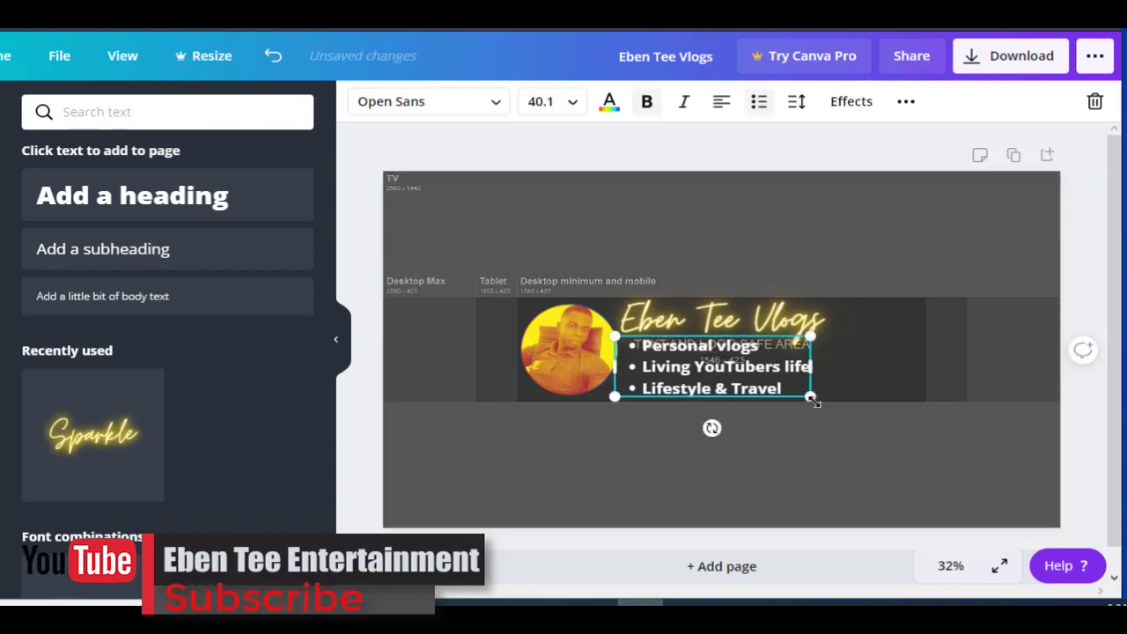
Step: Try yellow #FFDF2B and red as text colours for the whole bulleted list, and set it back to white
triple_click(746, 381)
key(ctrl+a)
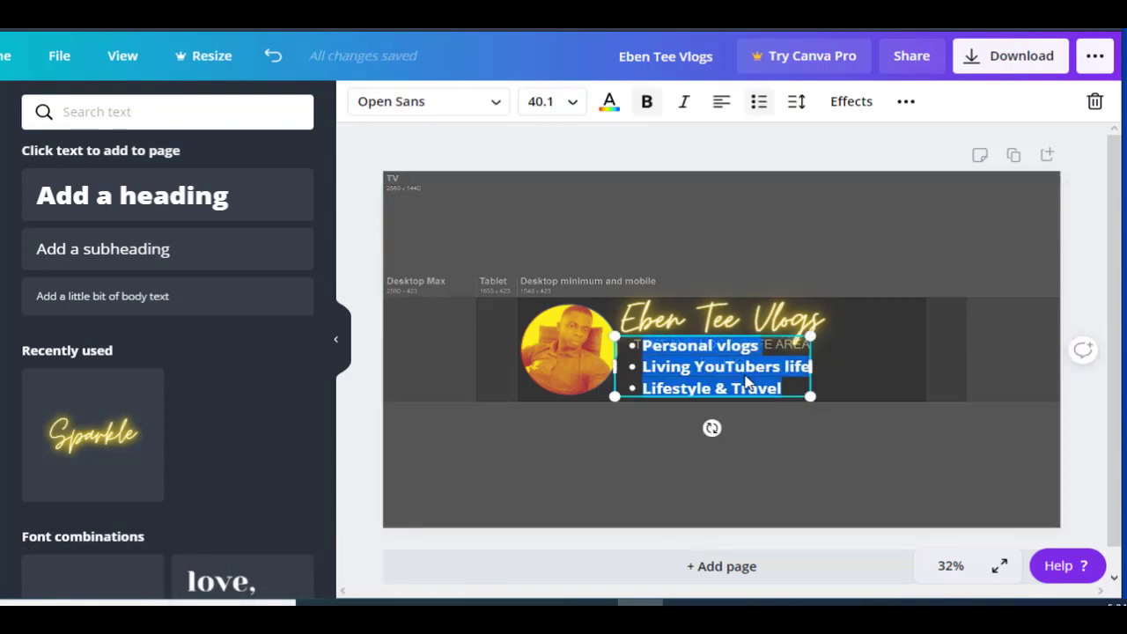
click(608, 105)
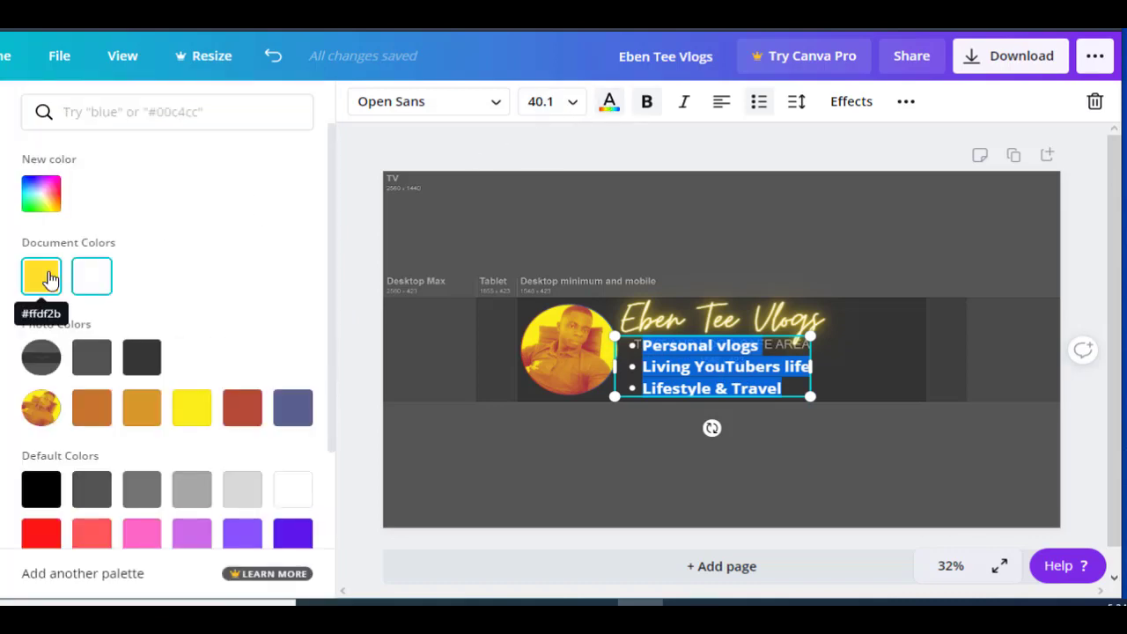
click(41, 277)
click(44, 214)
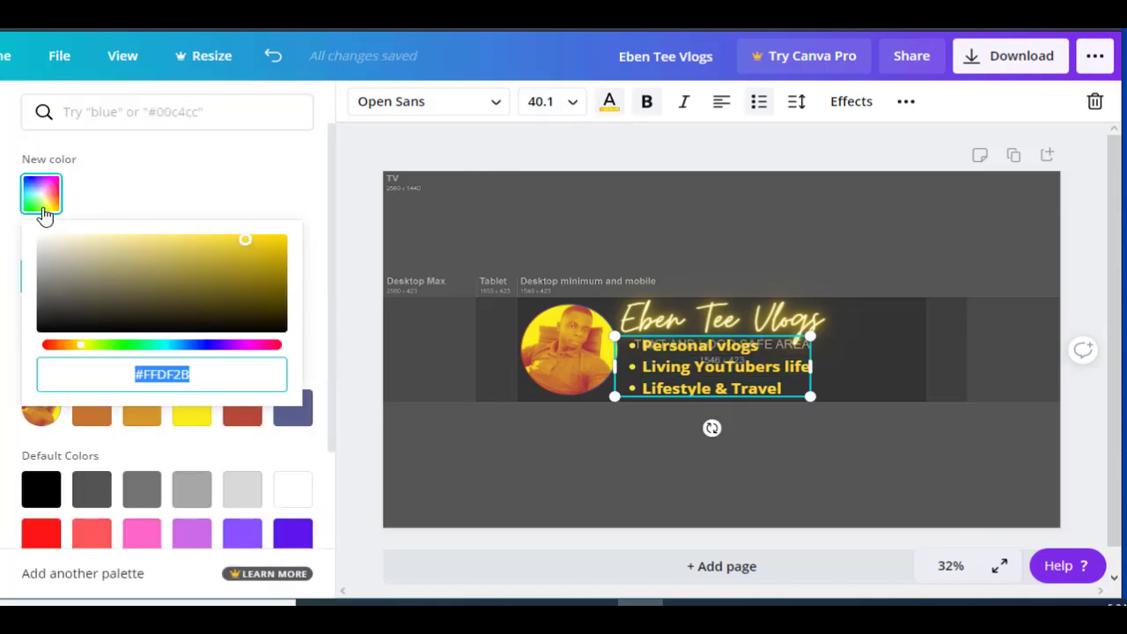
click(233, 421)
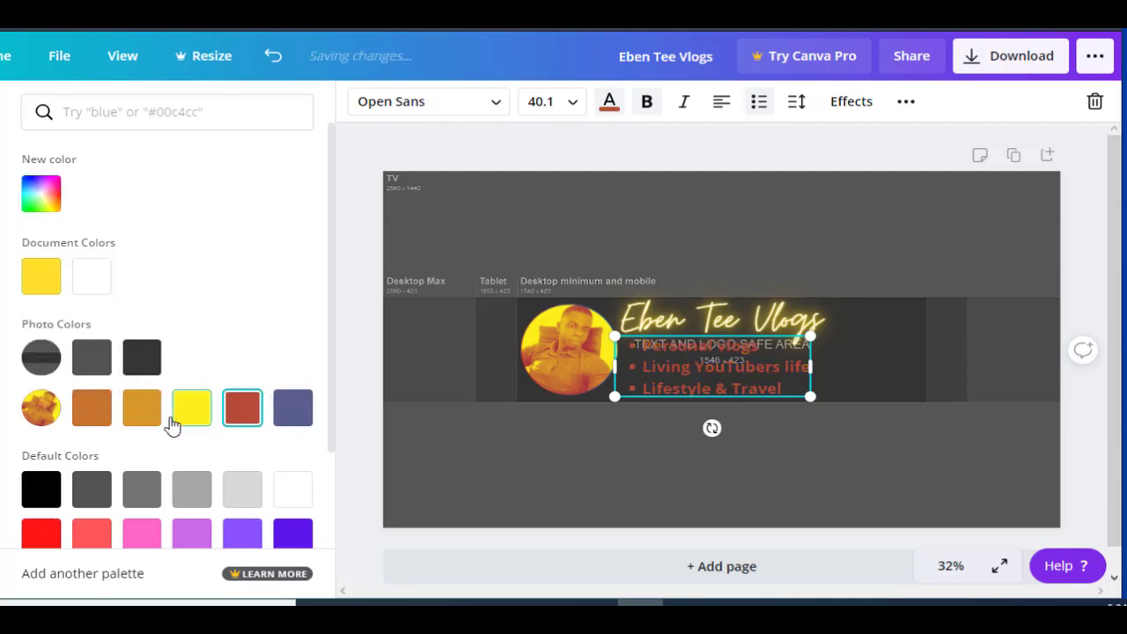
click(92, 280)
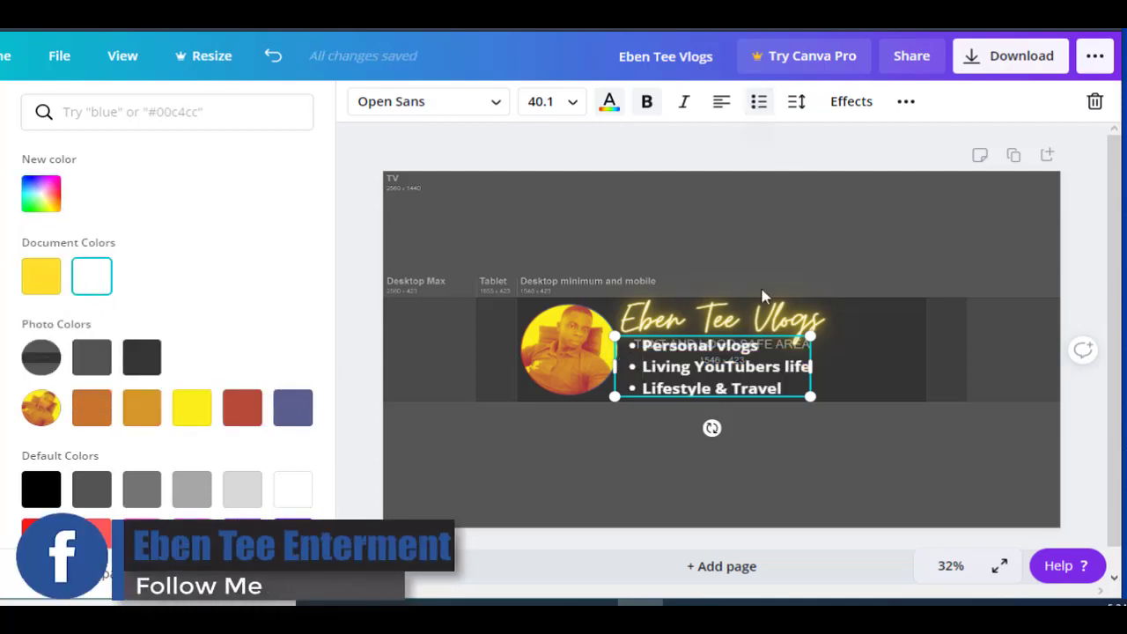
Step: Try switching the "Living YouTubers life" line between numbered, plain and numbered list styles
drag(642, 345, 810, 366)
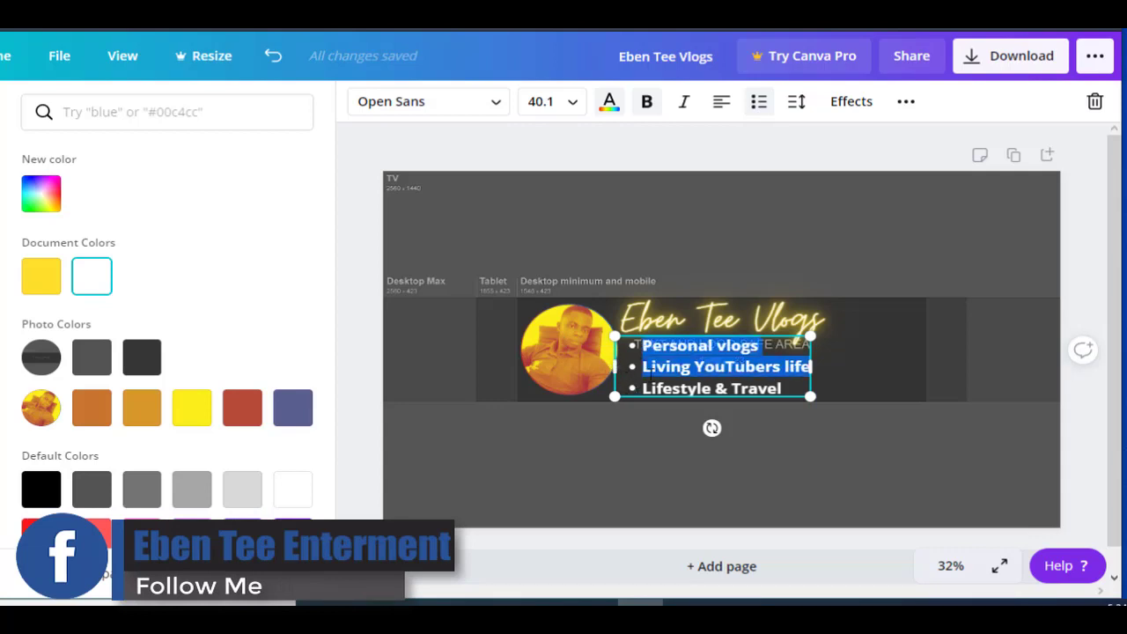
click(650, 373)
click(754, 104)
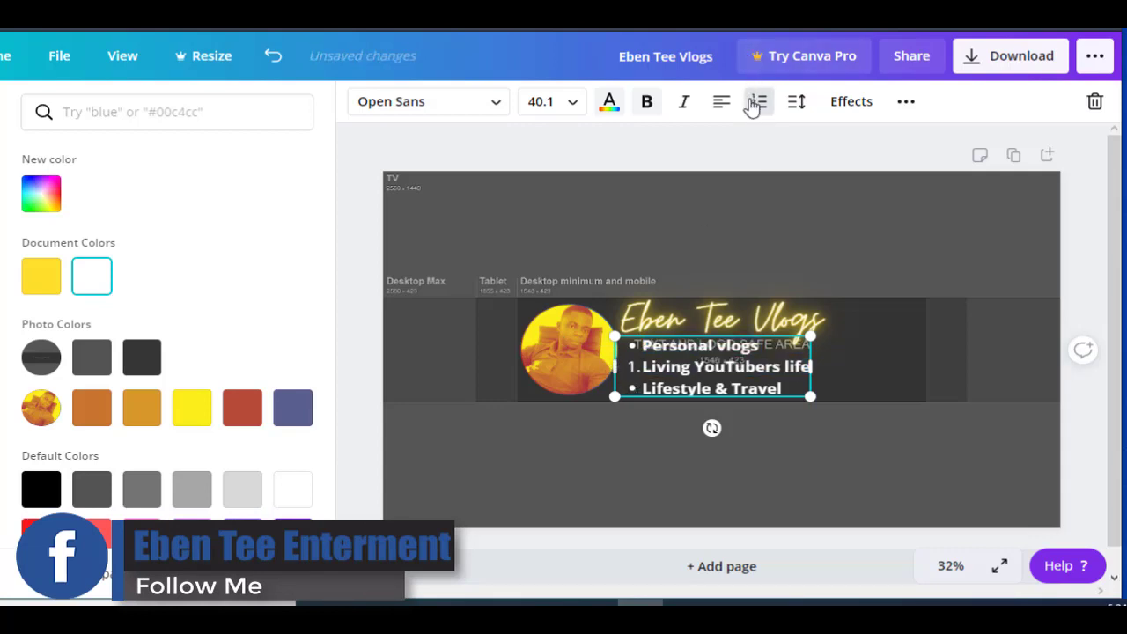
click(757, 104)
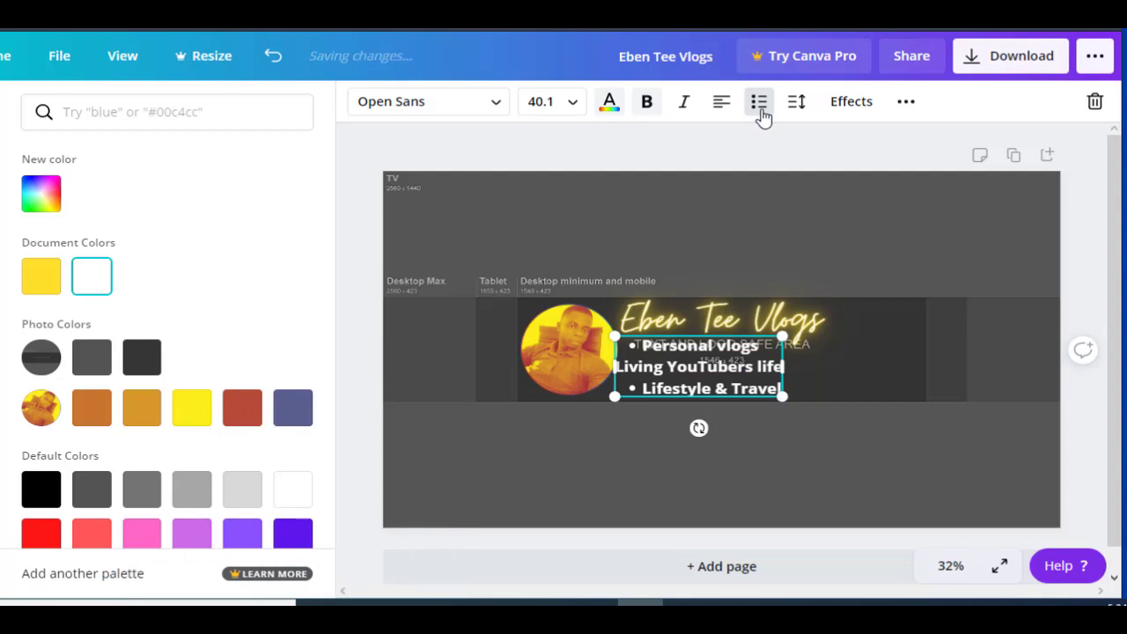
click(760, 110)
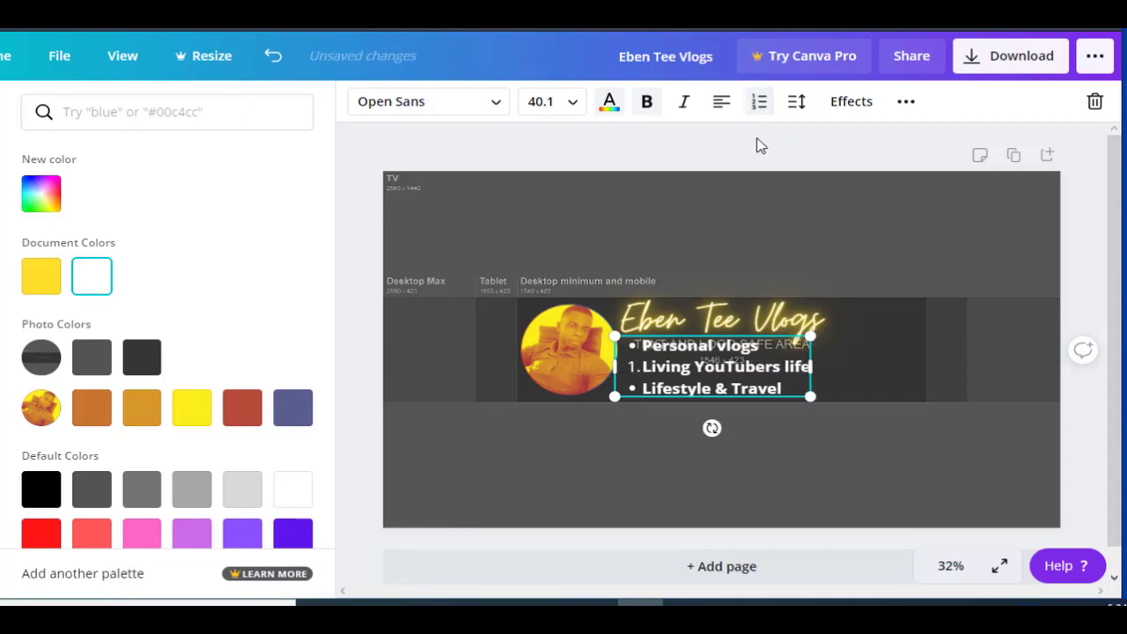
Step: Undo the list style, colour, position and size changes back to the plain left-aligned subheading at size 60
key(ctrl+z)
key(ctrl+z)
key(ctrl+z)
key(ctrl+z)
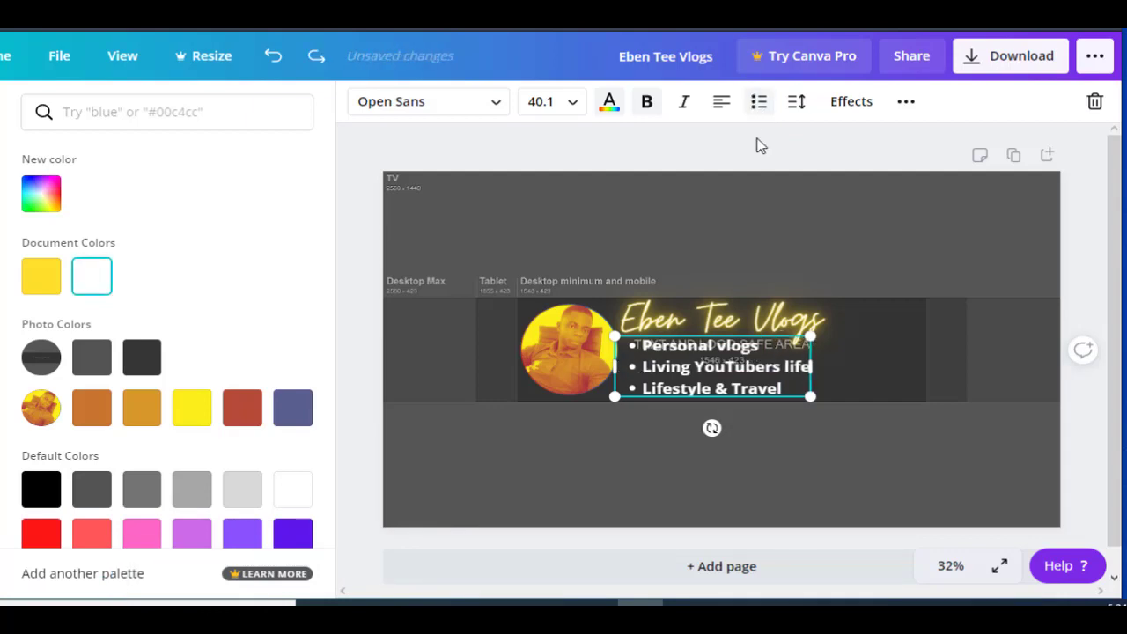
key(ctrl+z)
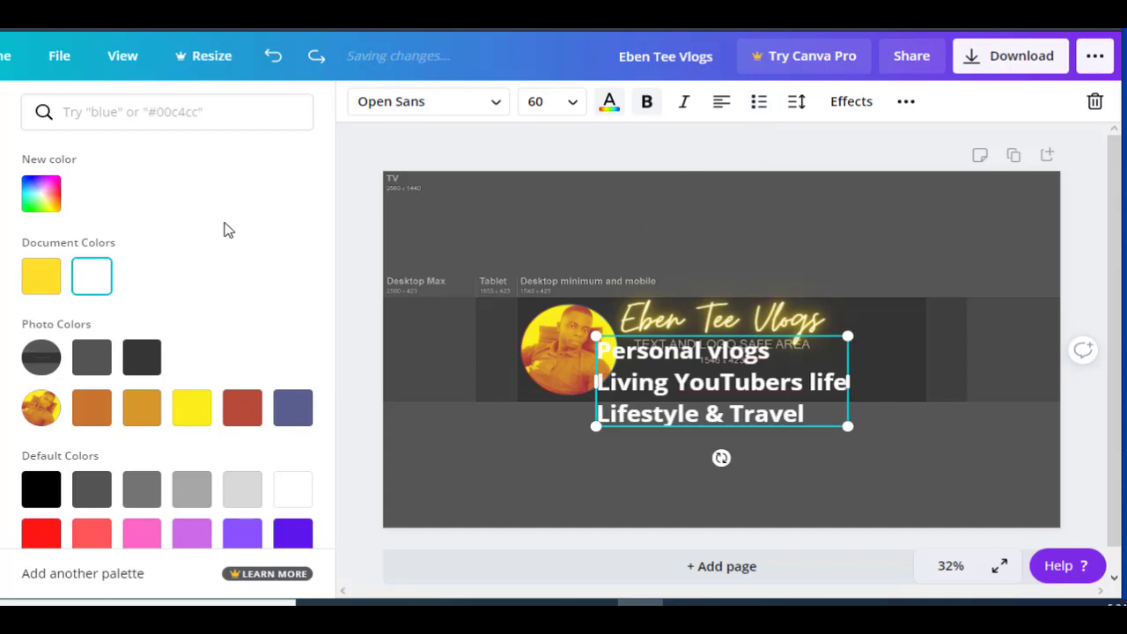
Step: Try yellow and purple as text colours for the subheading
click(230, 422)
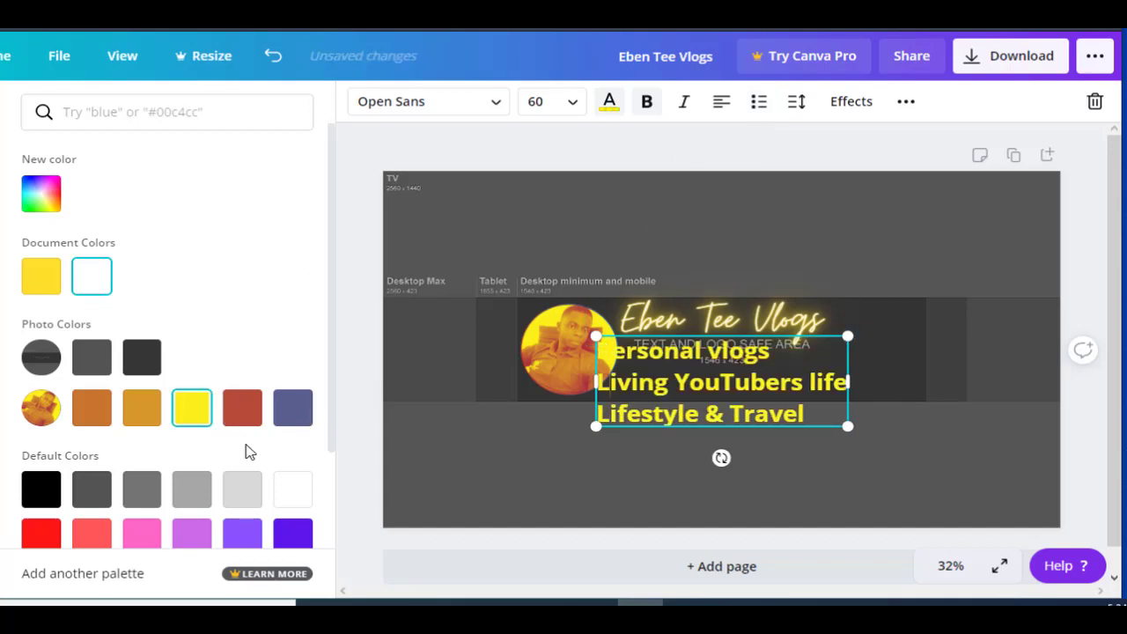
click(246, 495)
click(191, 535)
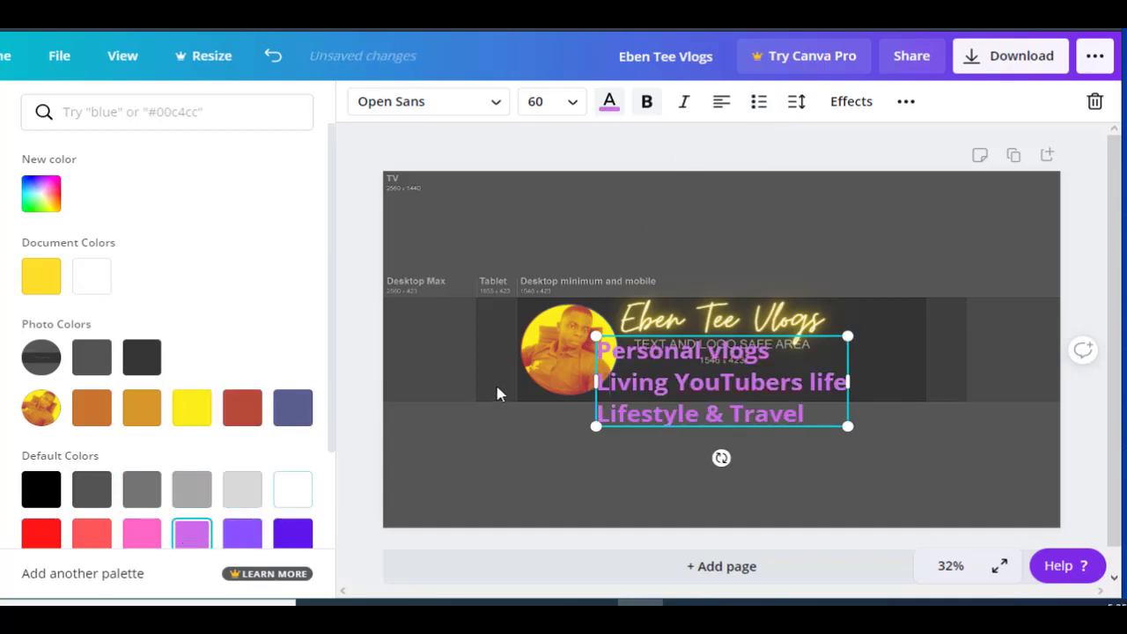
Step: Try numbering only the "Living YouTubers life" line and recolour the subheading white
click(759, 104)
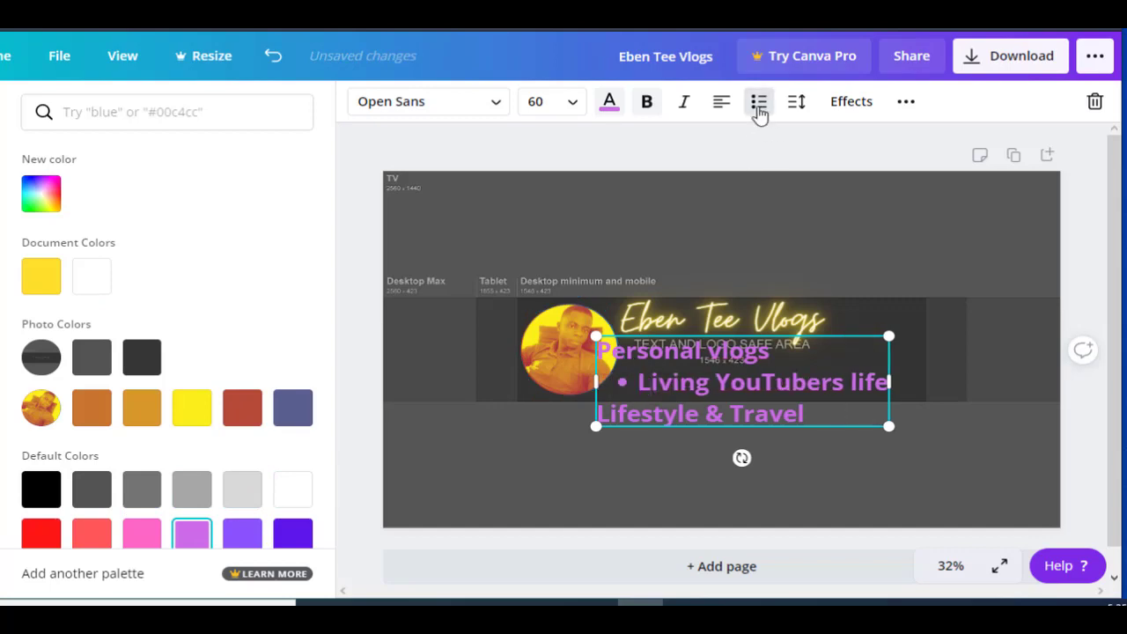
click(759, 104)
click(611, 108)
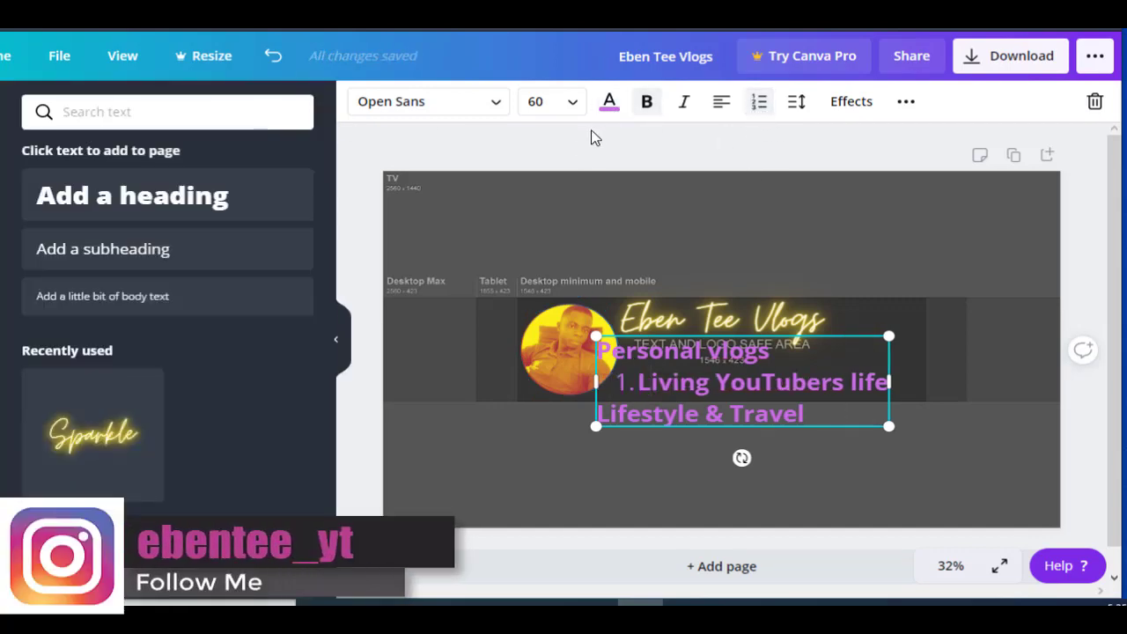
click(143, 280)
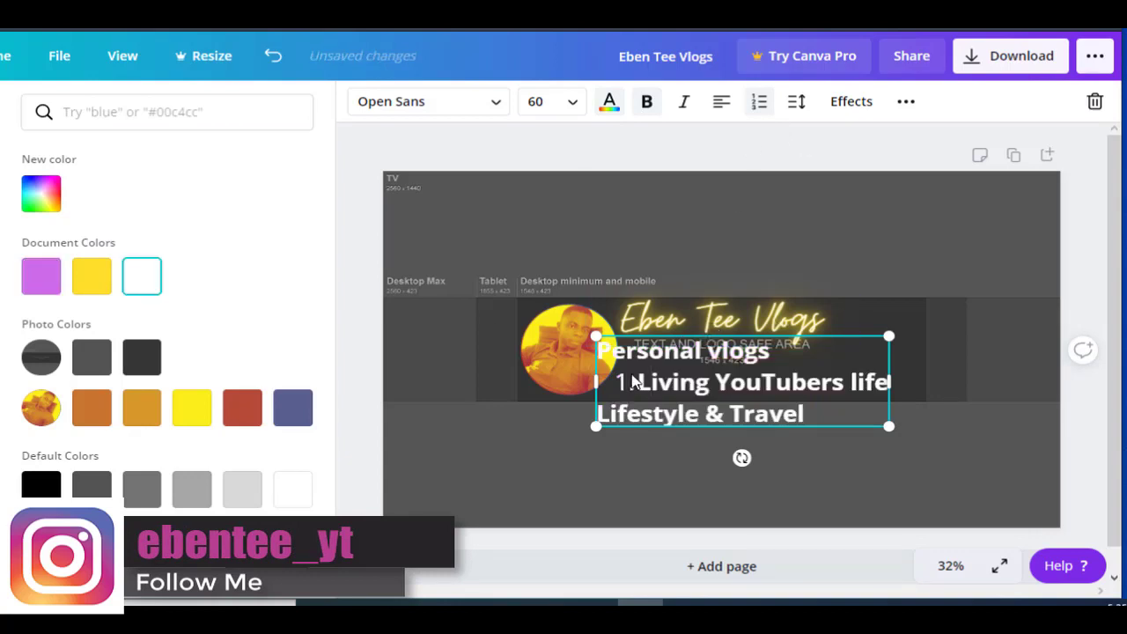
Step: Undo the white text colour and the numbering of the "Living YouTubers life" line
triple_click(651, 353)
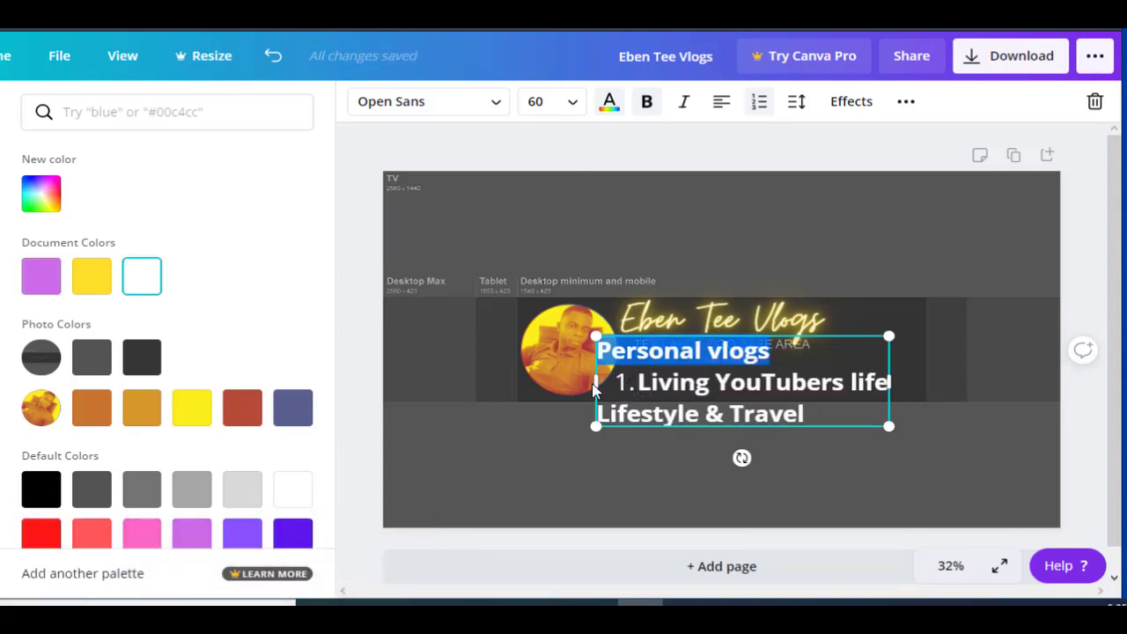
click(623, 392)
key(ctrl+z)
key(ctrl+z)
Step: Format all three subheading lines as a white bulleted list and shrink it to size 39.5 inside the safe area
double_click(622, 386)
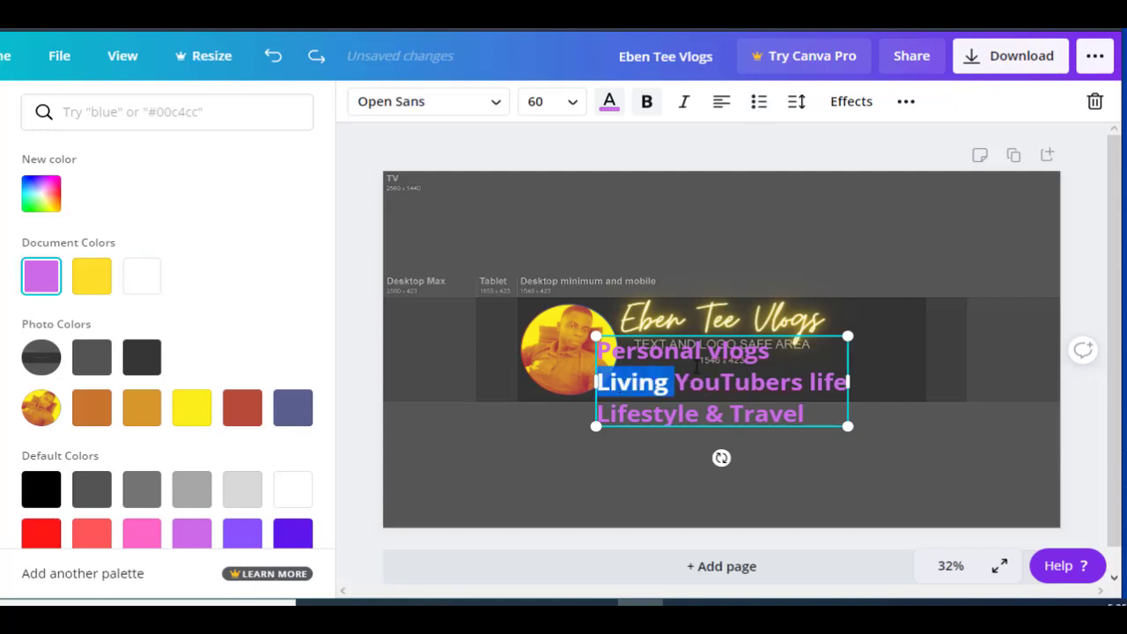
key(ctrl+a)
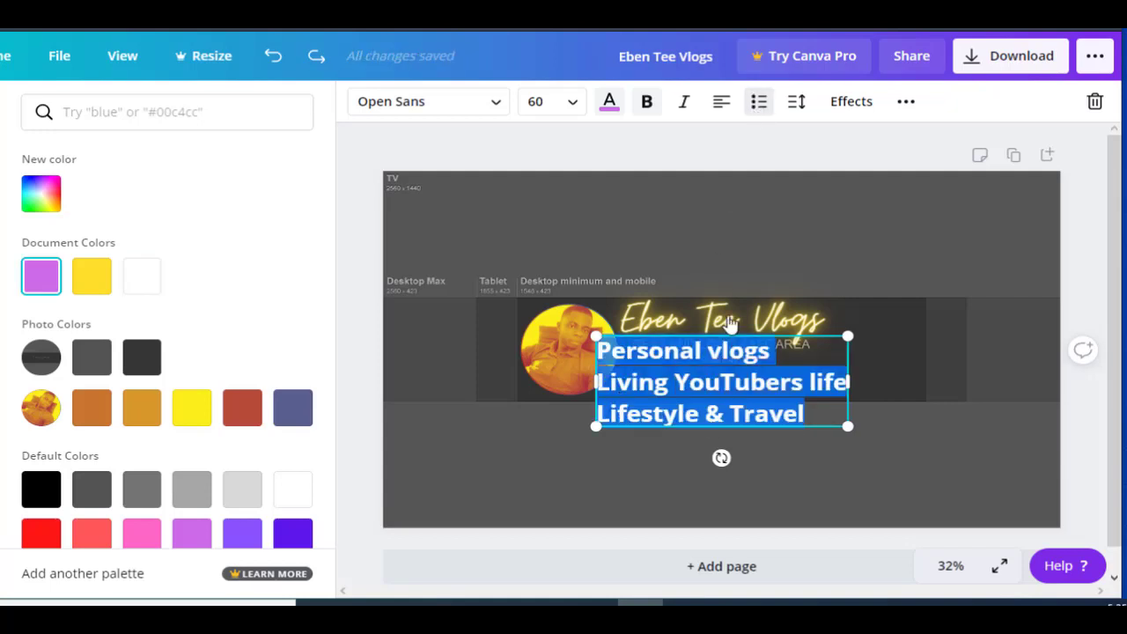
drag(860, 415, 858, 416)
click(132, 284)
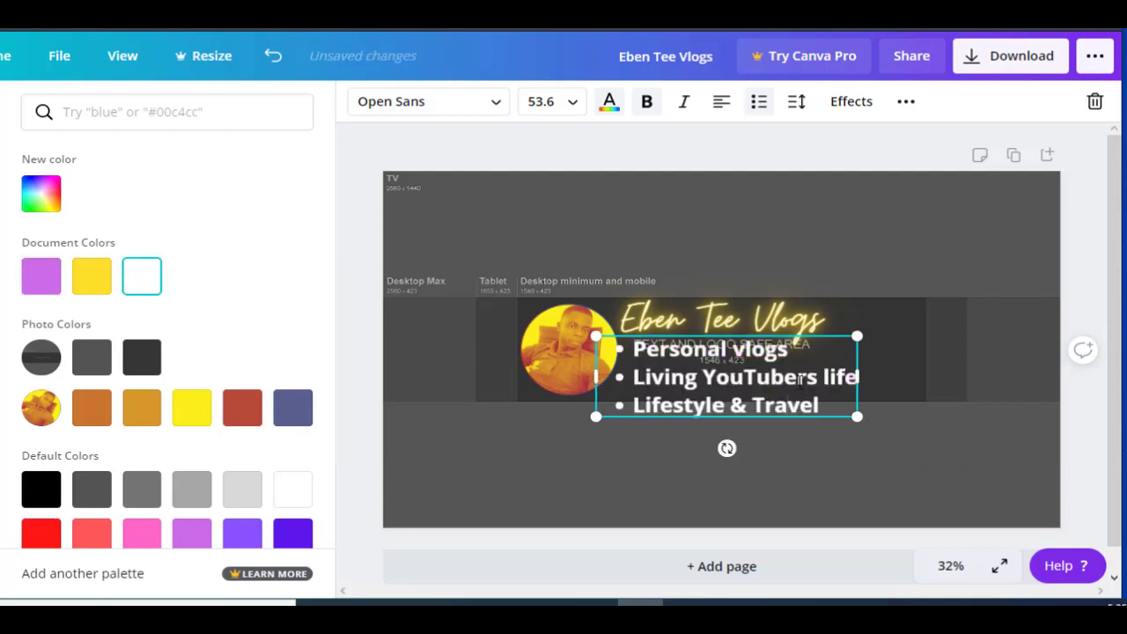
drag(857, 416, 771, 380)
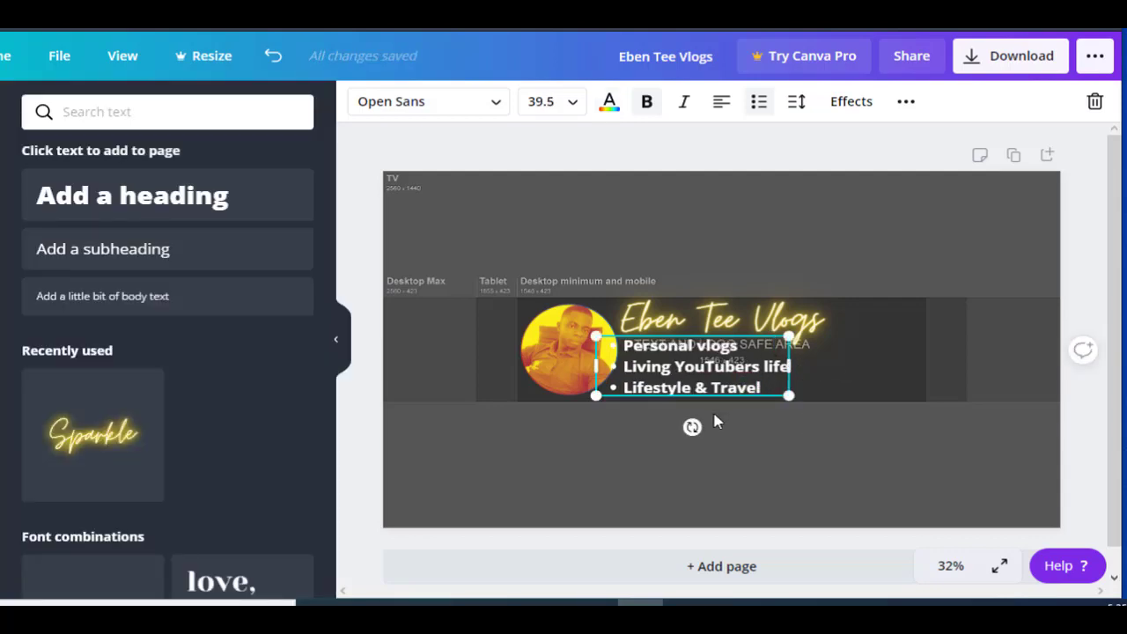
Step: Move the bulleted list clear of the portrait and slightly enlarge the portrait to span the safe area's height
drag(690, 399, 719, 397)
click(856, 377)
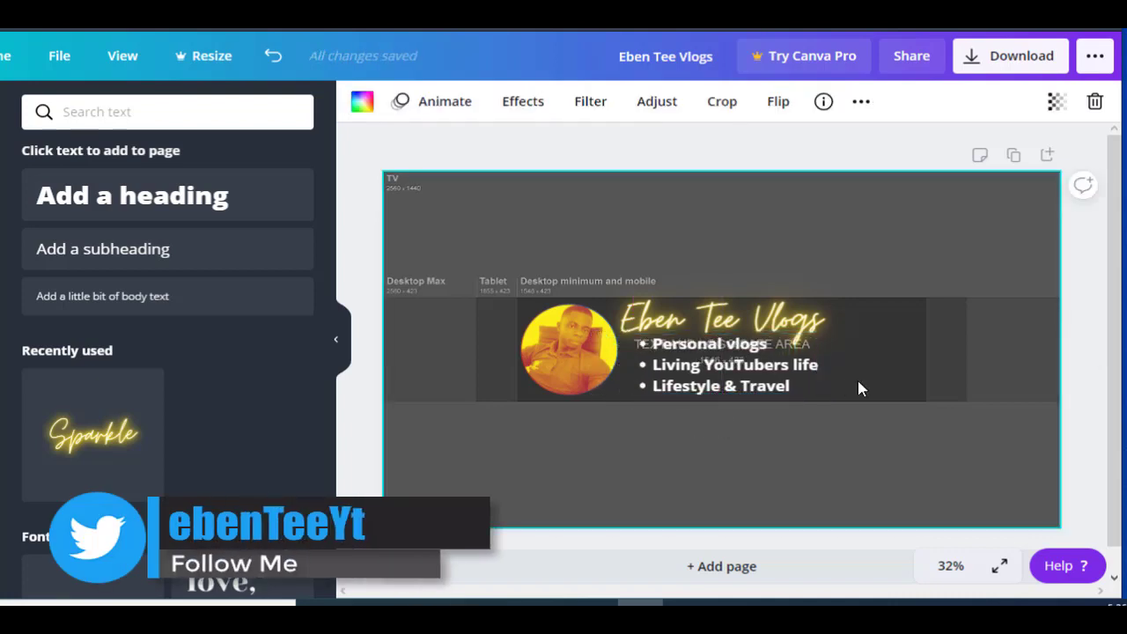
click(561, 333)
drag(569, 421, 597, 422)
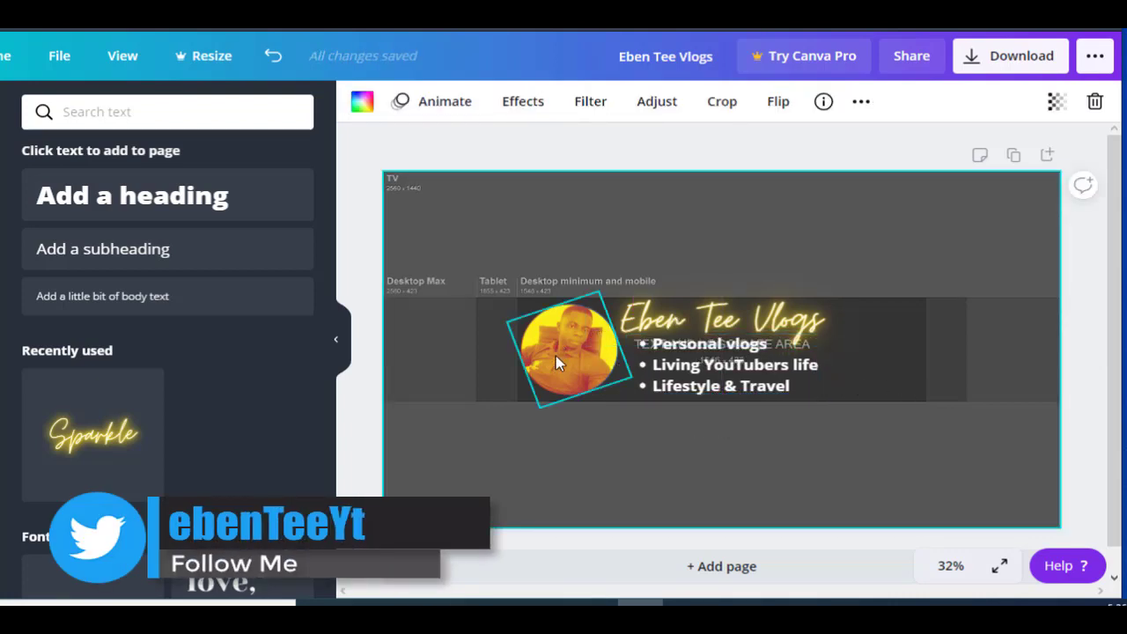
drag(597, 289, 605, 280)
drag(573, 344, 572, 351)
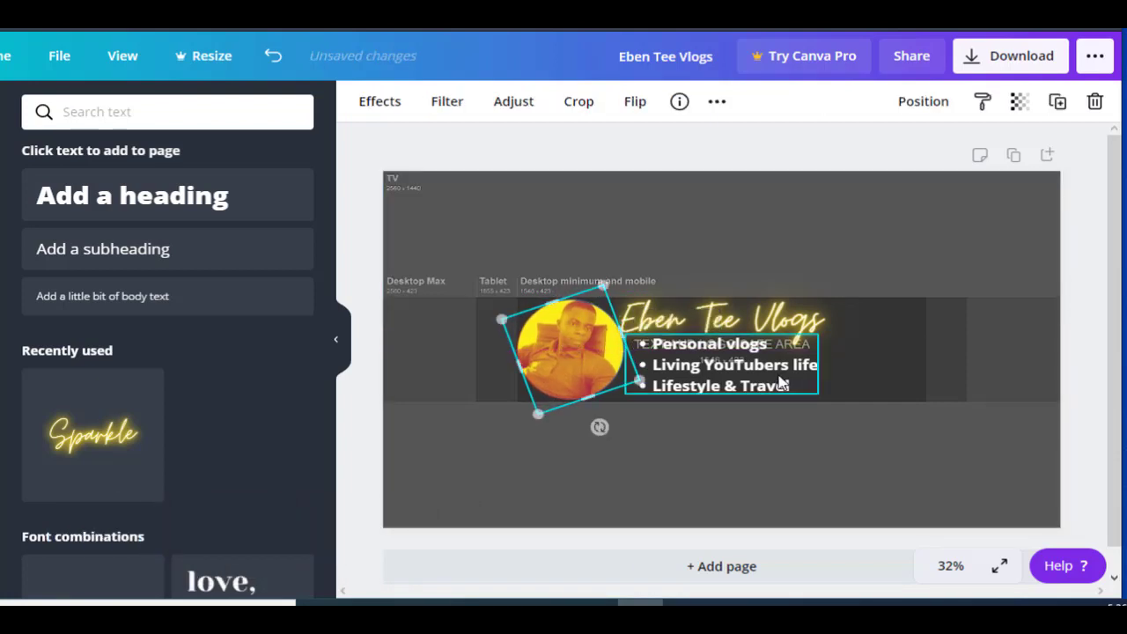
click(862, 361)
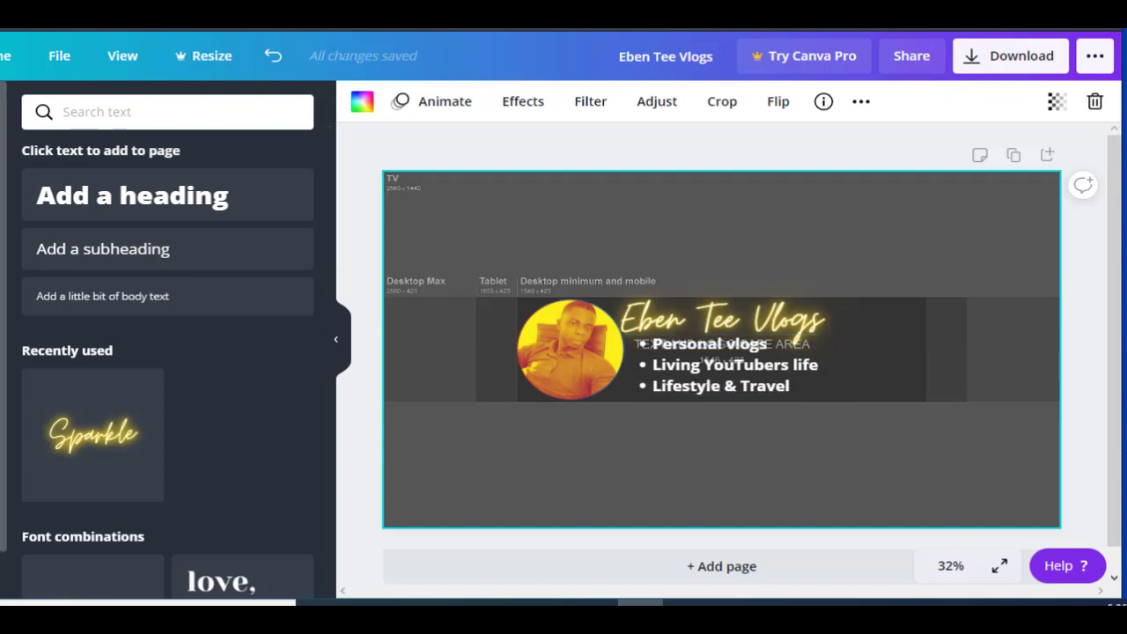
Step: Try the Glitch text effect on the whole bulleted subheading list
triple_click(695, 368)
key(ctrl+a)
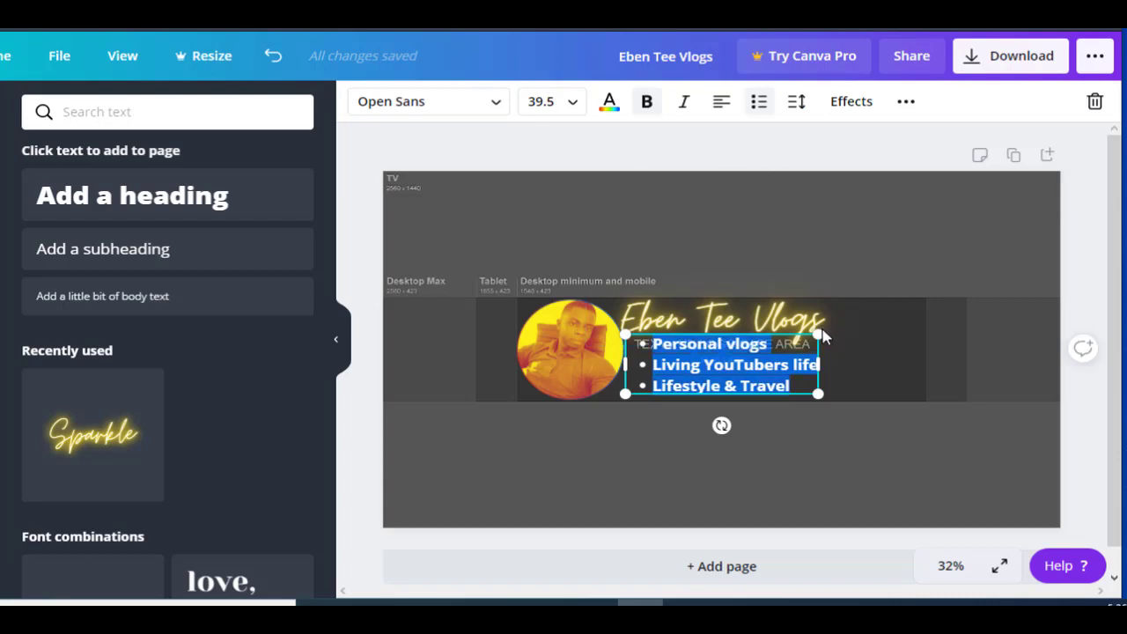
click(851, 102)
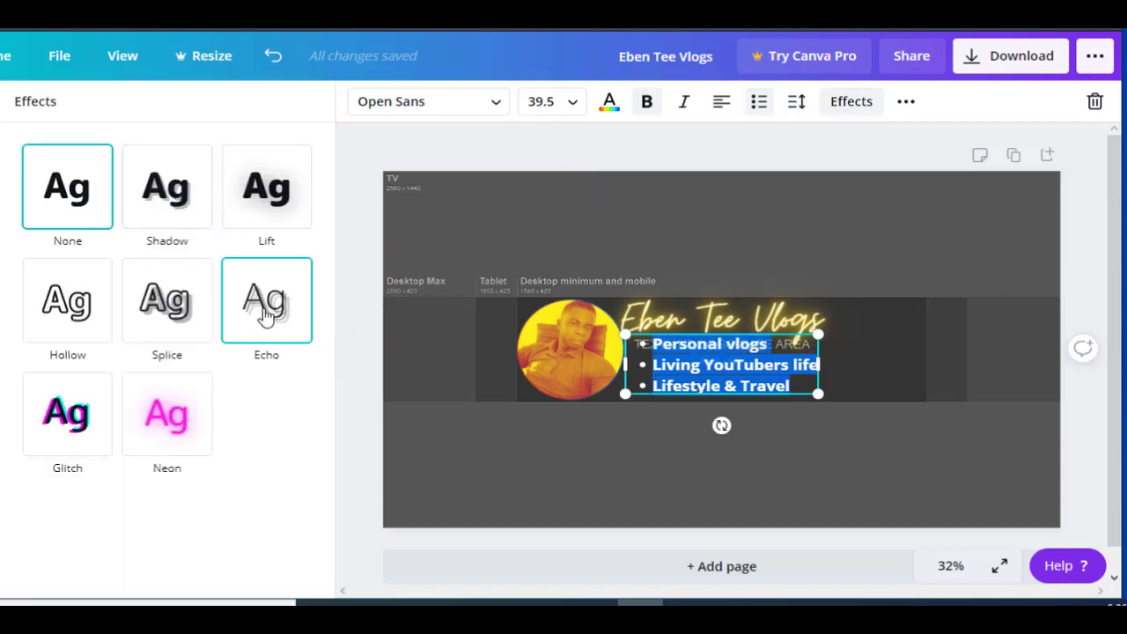
click(84, 414)
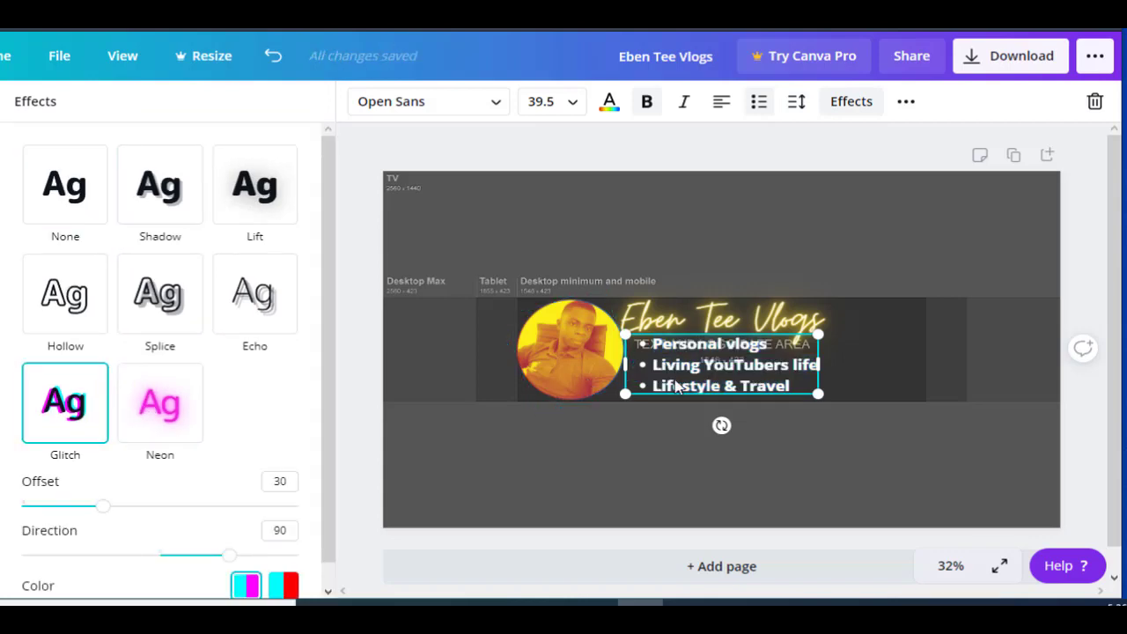
triple_click(720, 368)
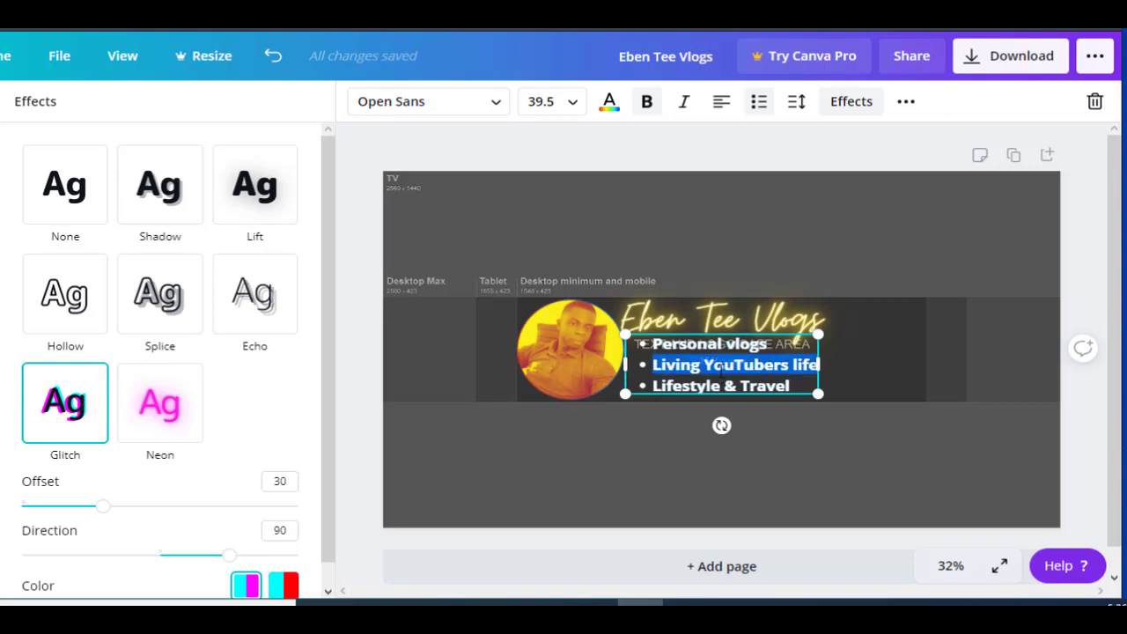
click(74, 415)
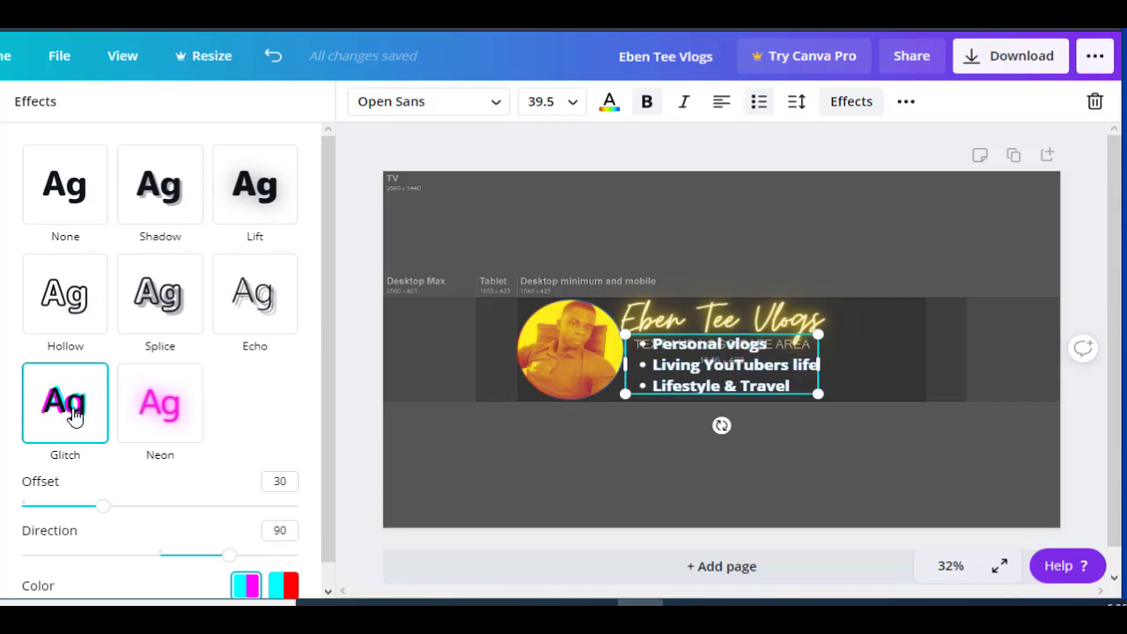
Step: Compare the Splice, Echo, Hollow and Glitch text effects on the bulleted list
click(159, 352)
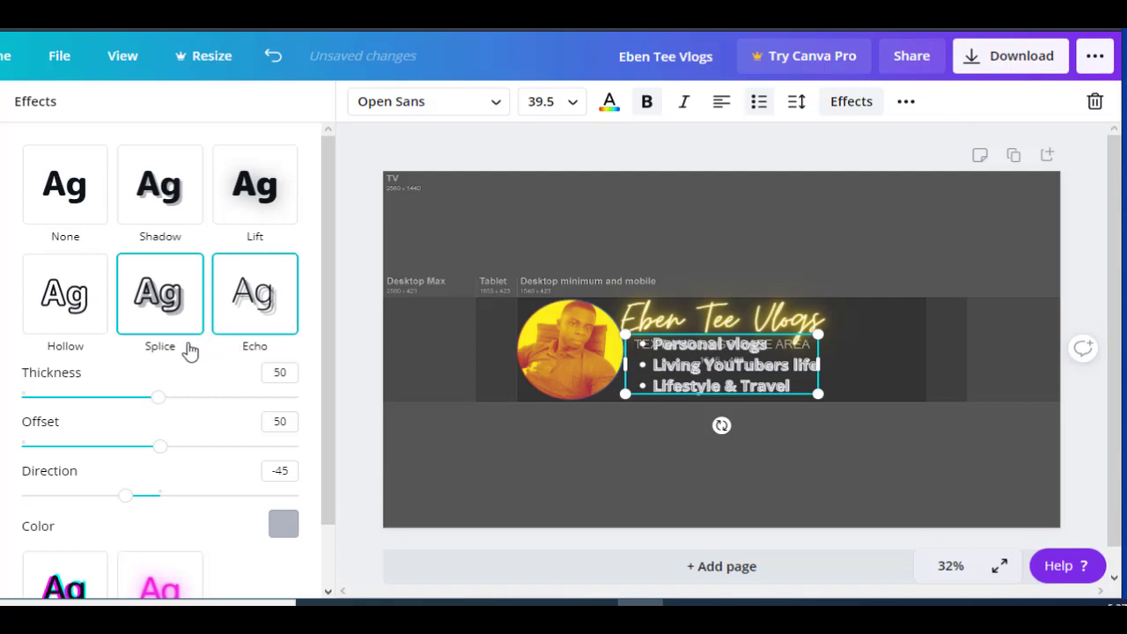
click(250, 304)
click(65, 293)
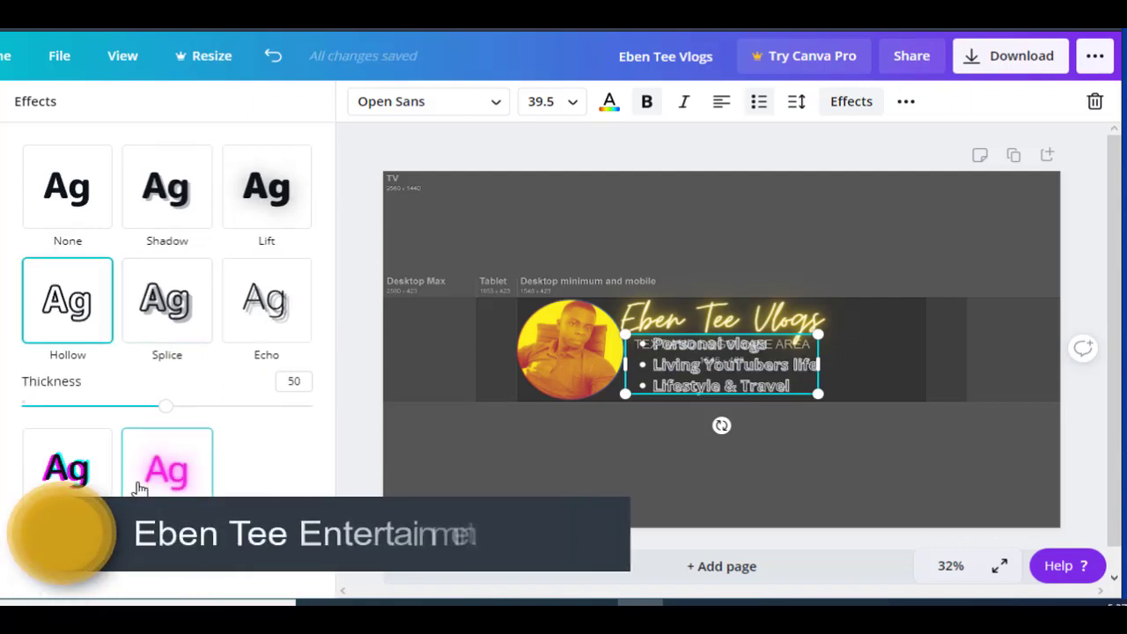
click(73, 431)
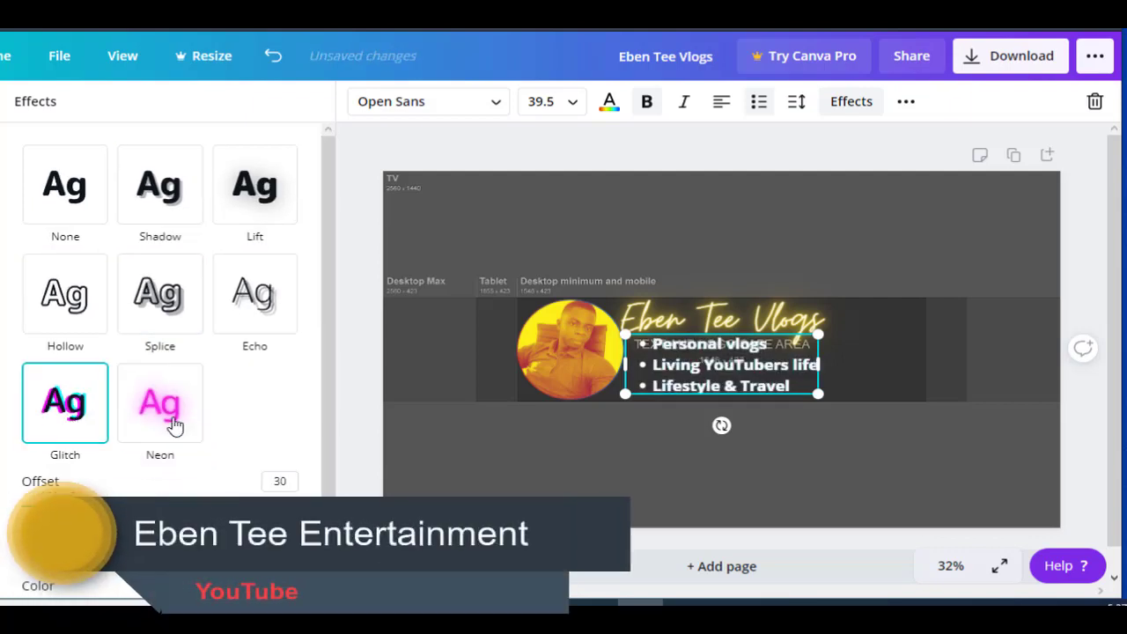
Step: Try the Splice effect with thickness 57 and offset 1 on the list, and reset its effect to None
click(161, 348)
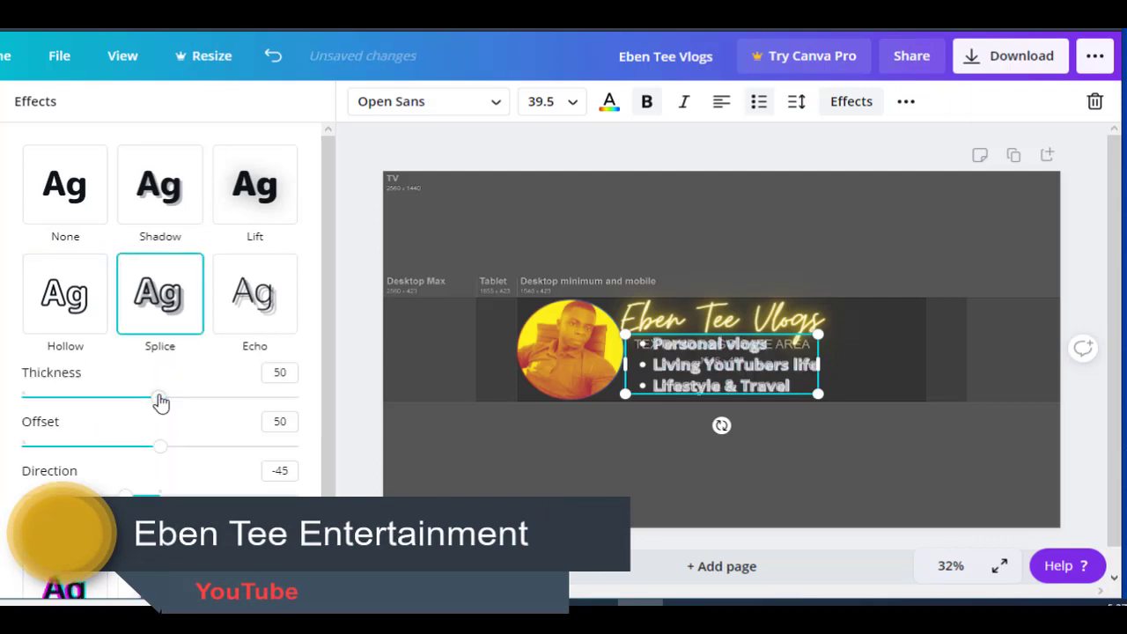
mouse_move(161, 402)
mouse_down()
mouse_move(30, 395)
mouse_move(251, 382)
mouse_move(377, 403)
mouse_move(179, 407)
mouse_up()
drag(167, 453, 7, 451)
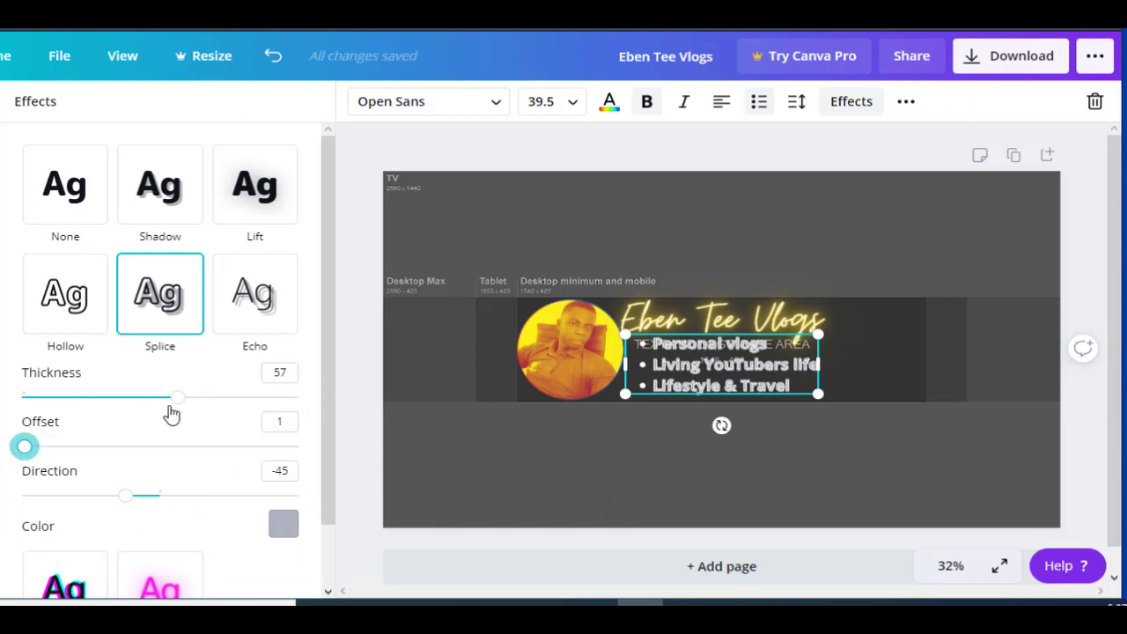
click(53, 184)
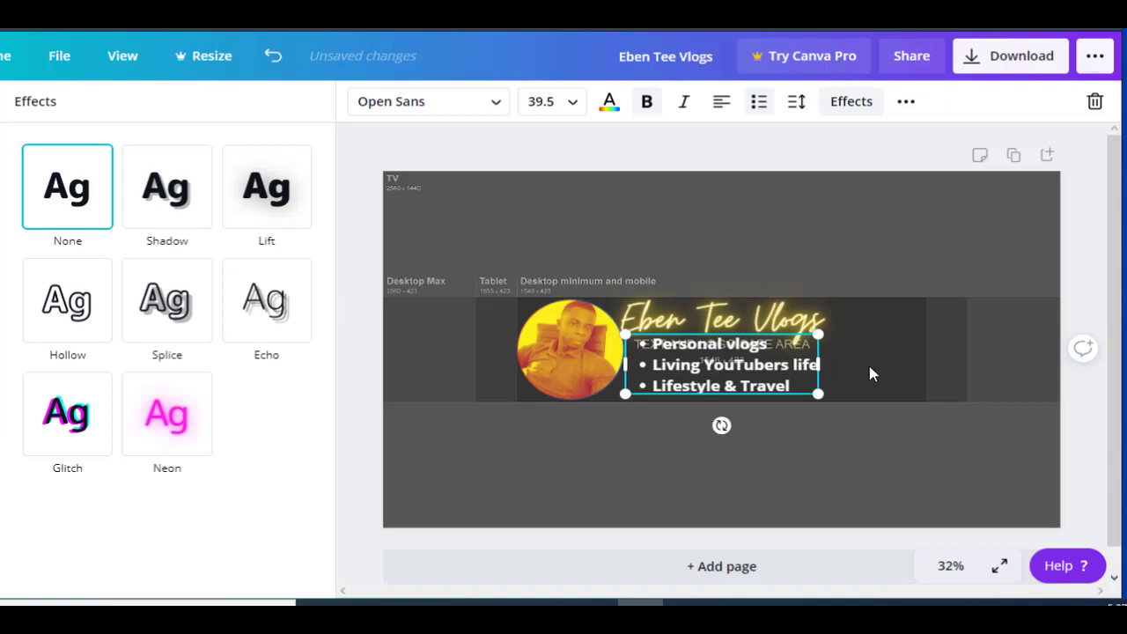
click(851, 102)
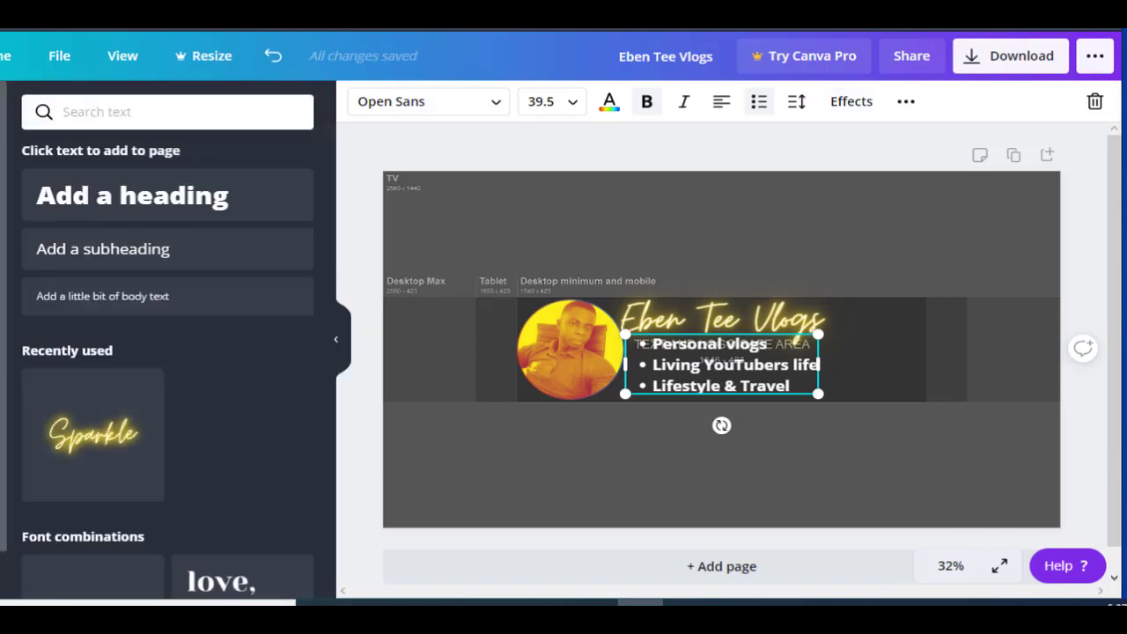
Step: Replace the grey template background with solid bright red, trying the lighter coral red as an alternative
click(4, 414)
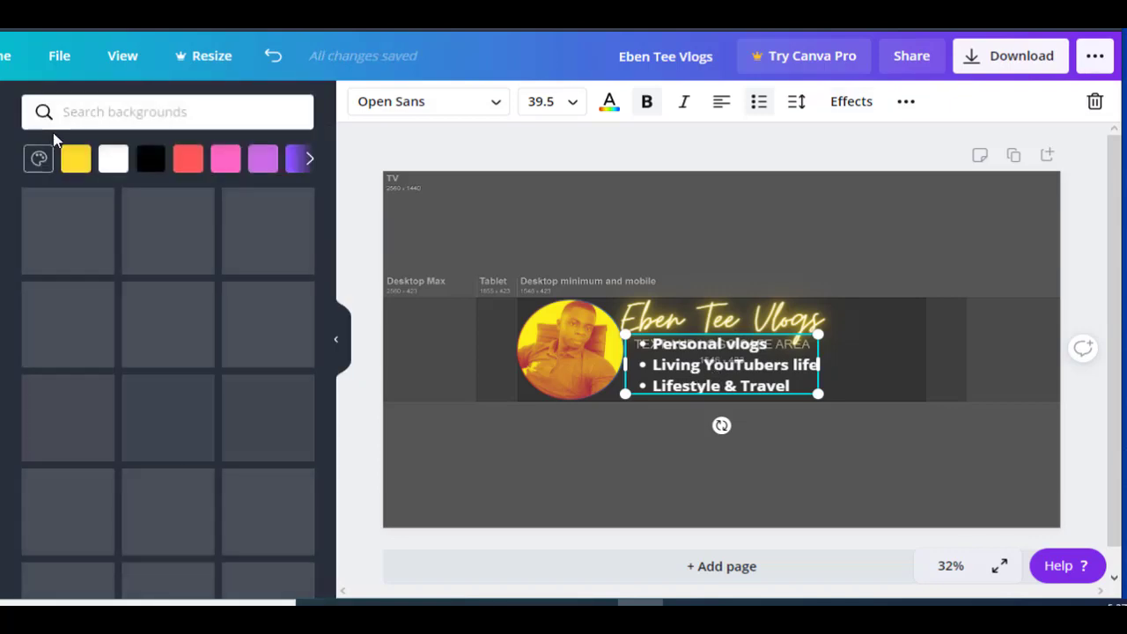
click(74, 164)
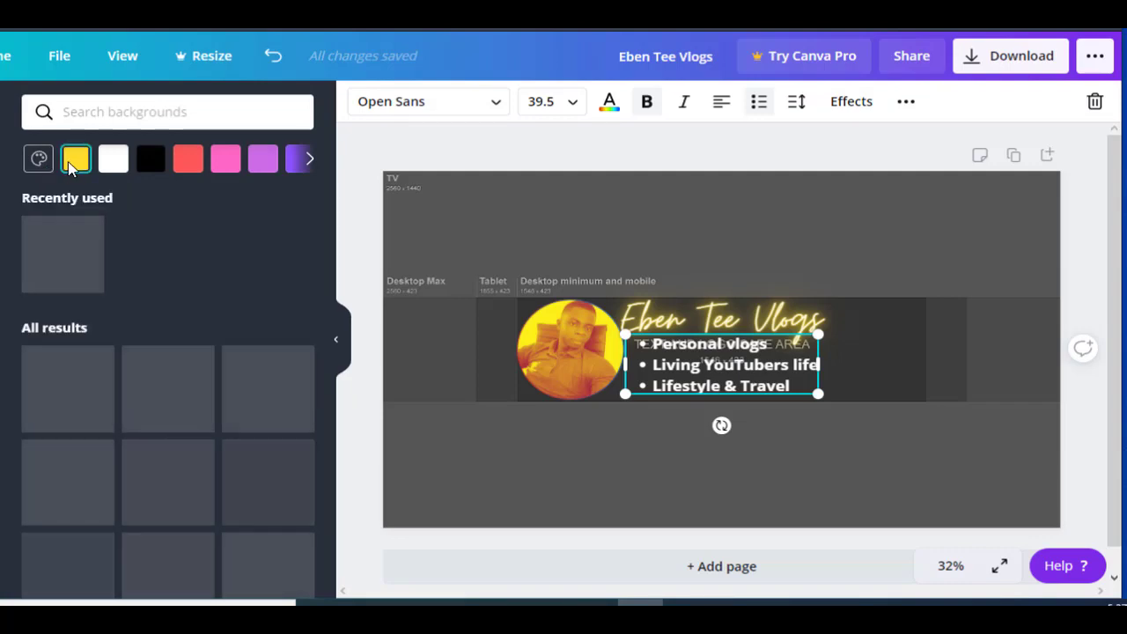
click(74, 162)
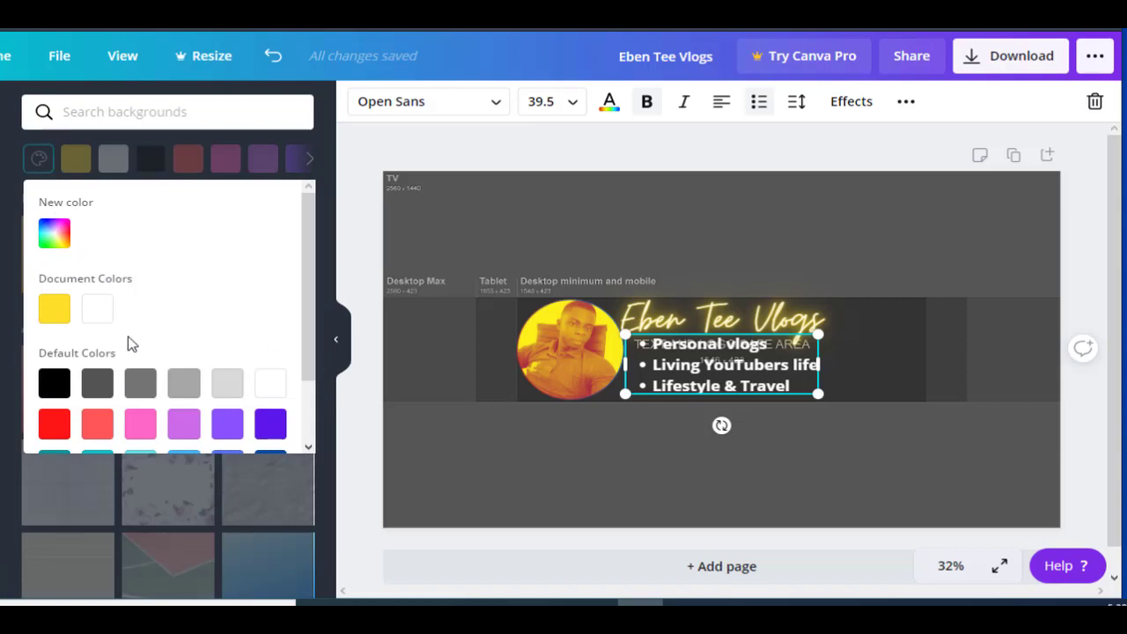
click(58, 425)
click(97, 425)
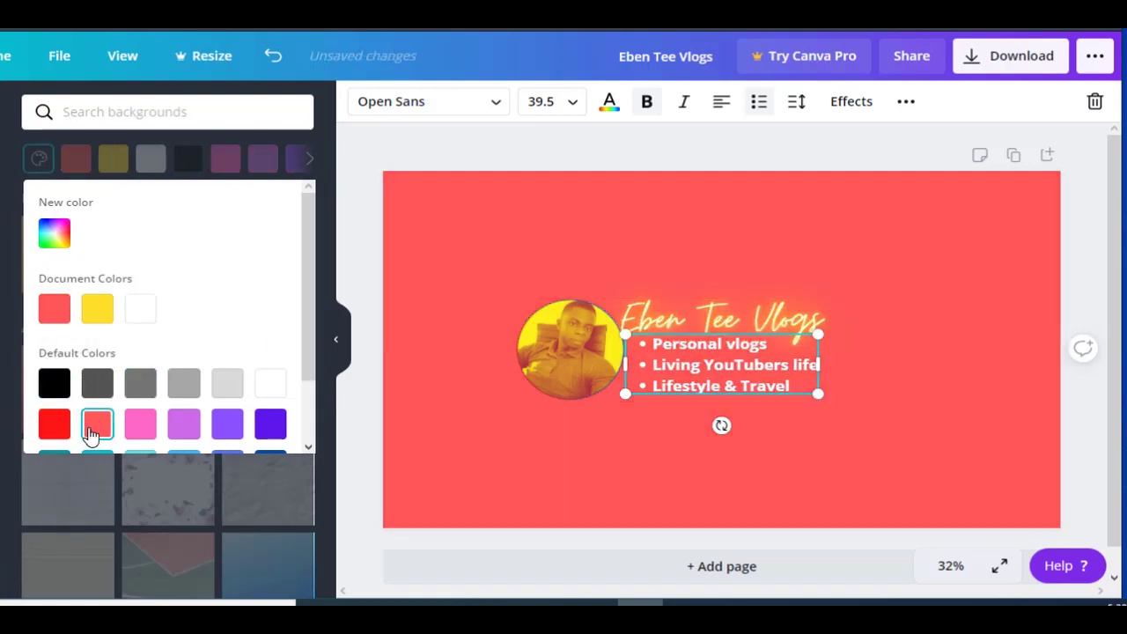
click(54, 424)
scroll(309, 374, down, 2)
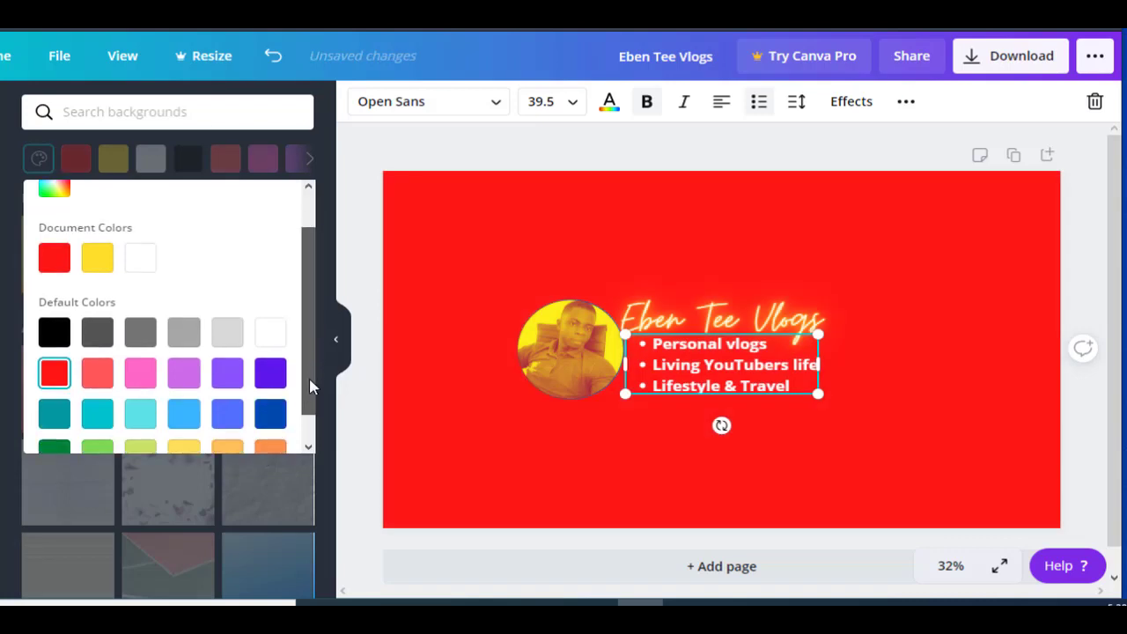
click(573, 392)
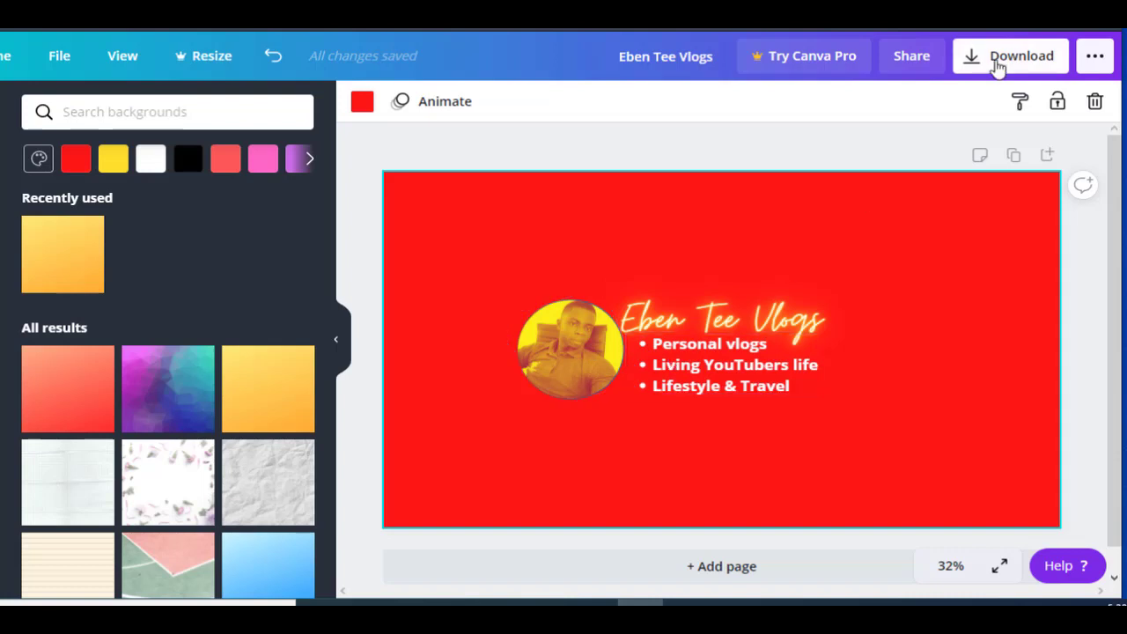
Step: Download the finished banner as a PNG file and dismiss the referral offer
click(998, 64)
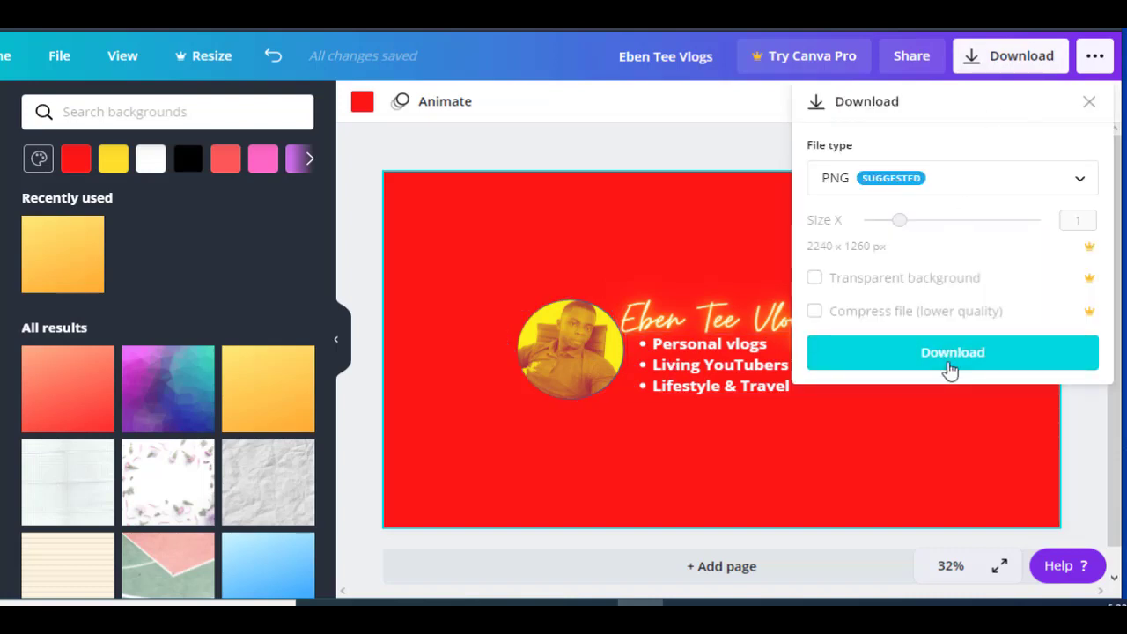
click(897, 377)
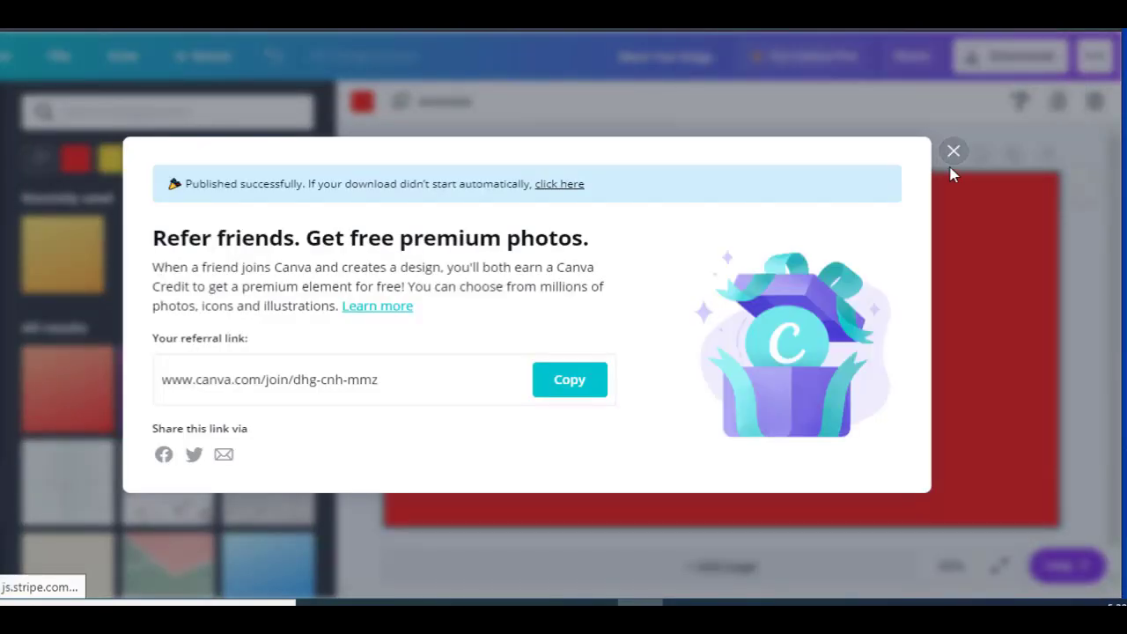
click(963, 249)
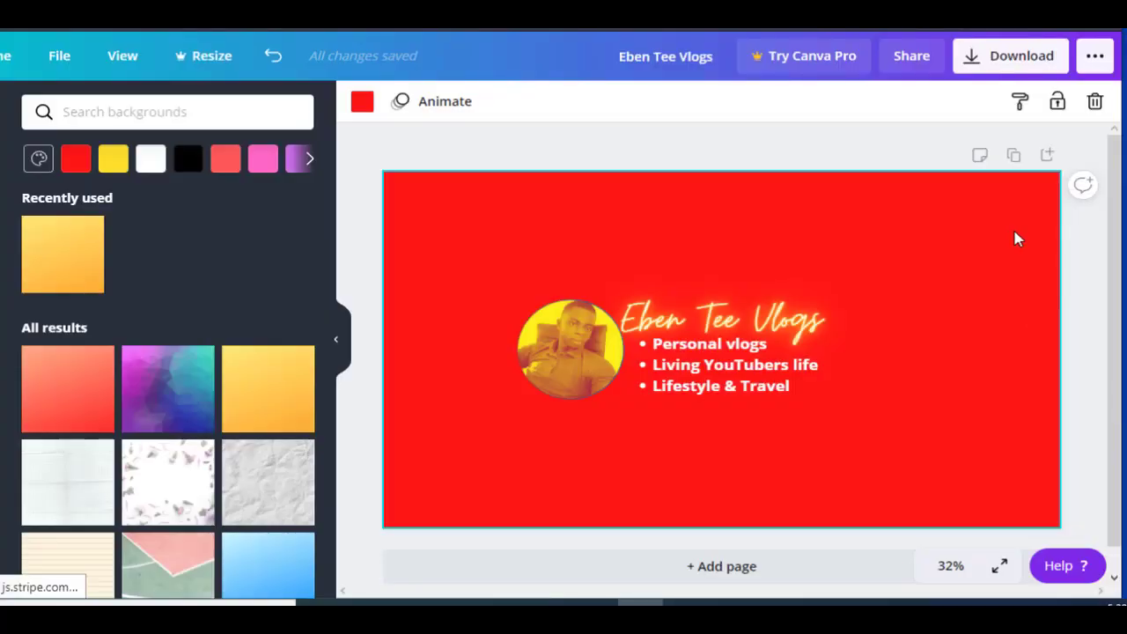